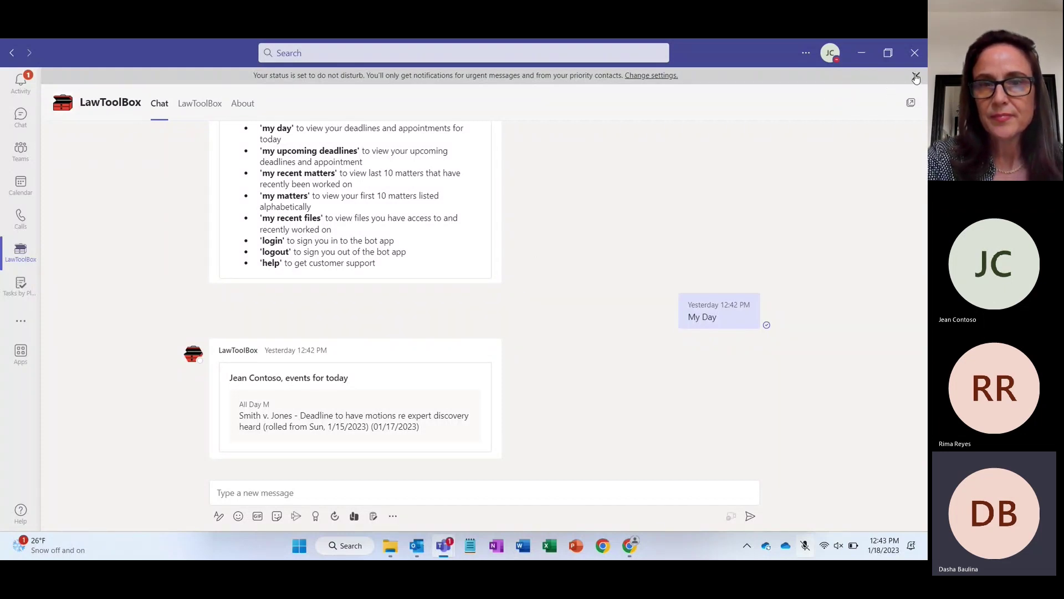
Dismiss the do-not-disturb notice and sign in to LawToolBox with the demo law firm's Office 365 account
click(916, 77)
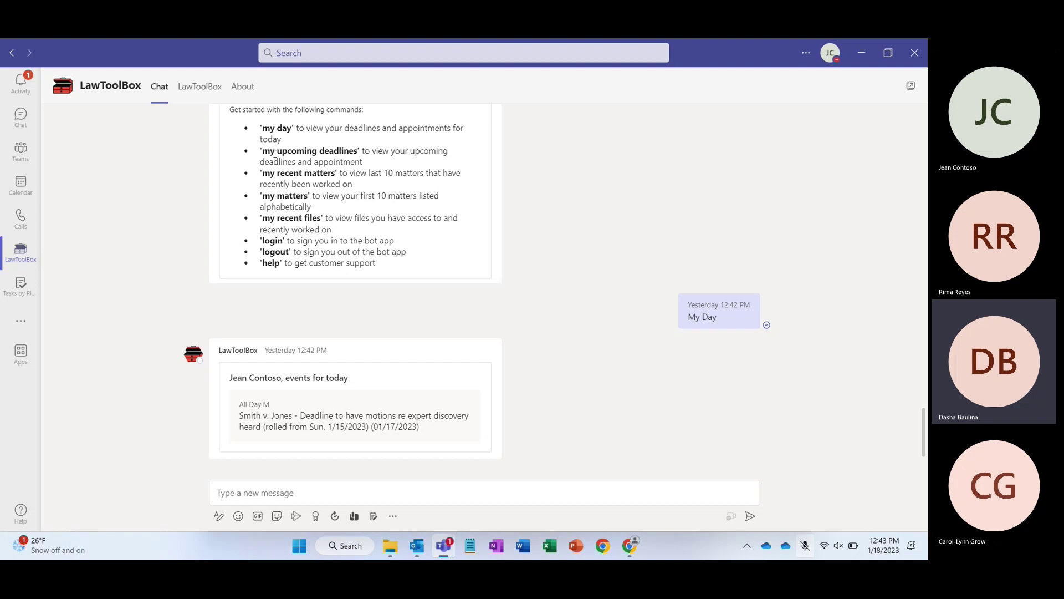
click(188, 89)
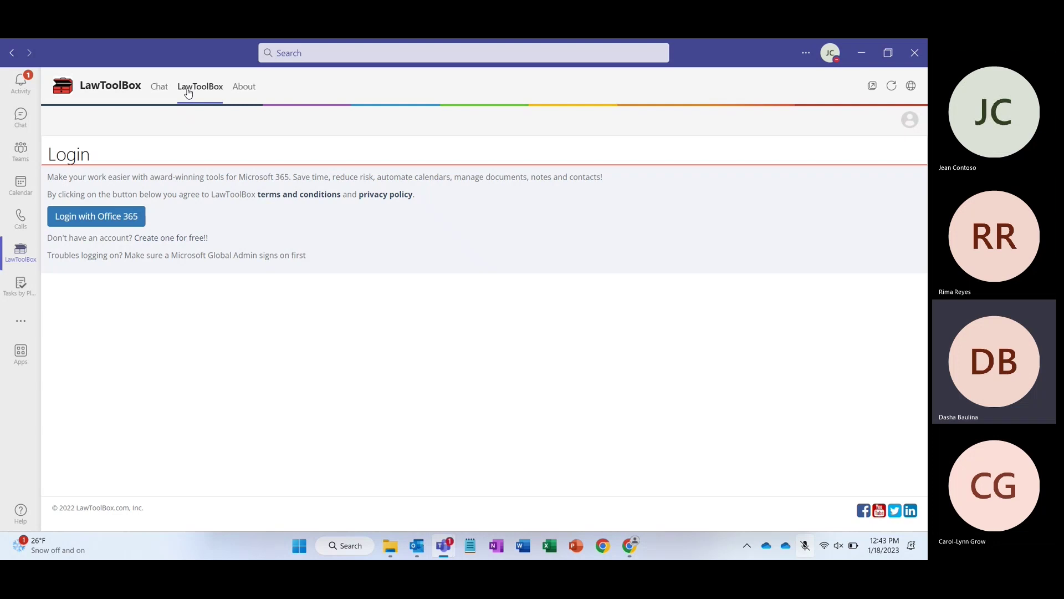
click(87, 216)
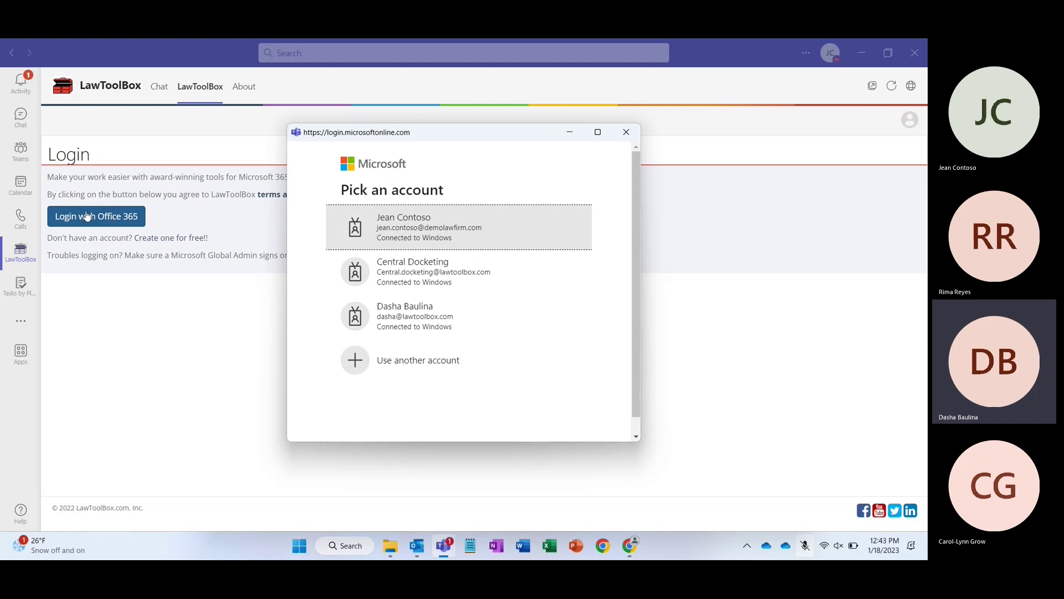
click(372, 214)
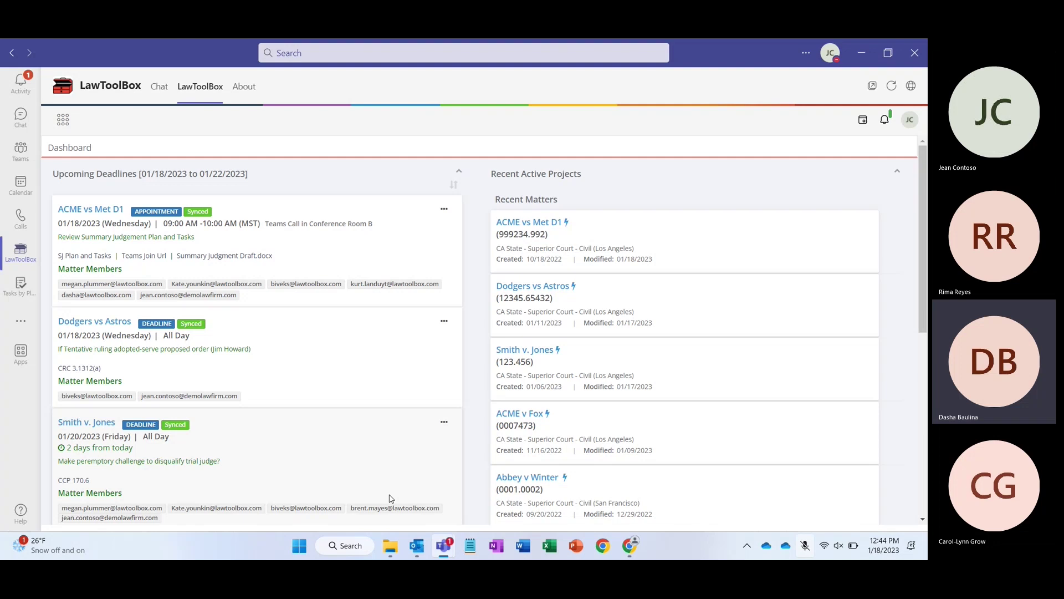
Switch to Outlook and create a team for the Smith v. Jones matter using the Contracts team template
click(514, 358)
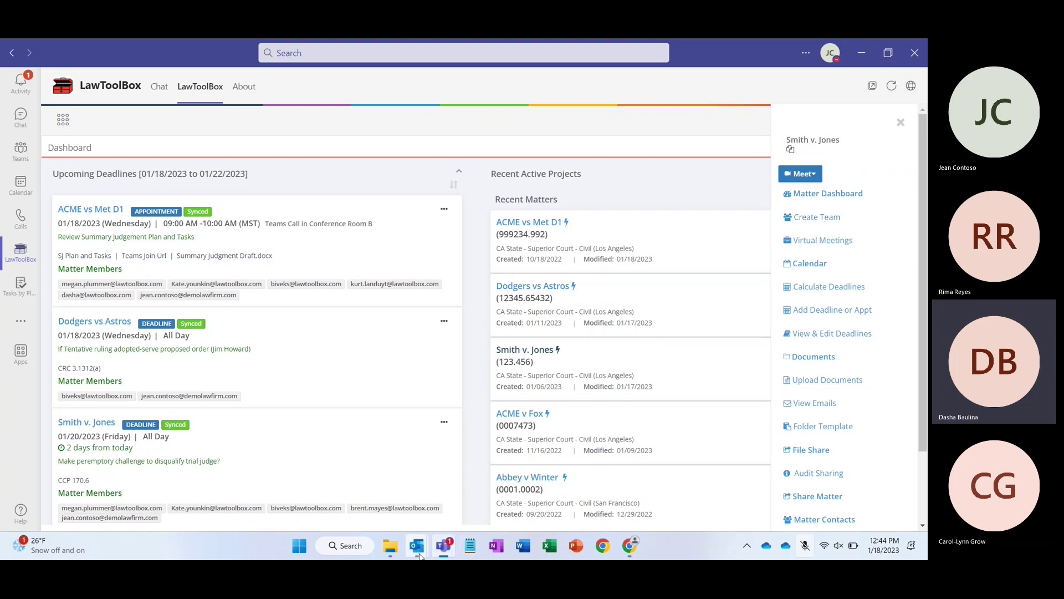
mouse_move(419, 556)
click(369, 464)
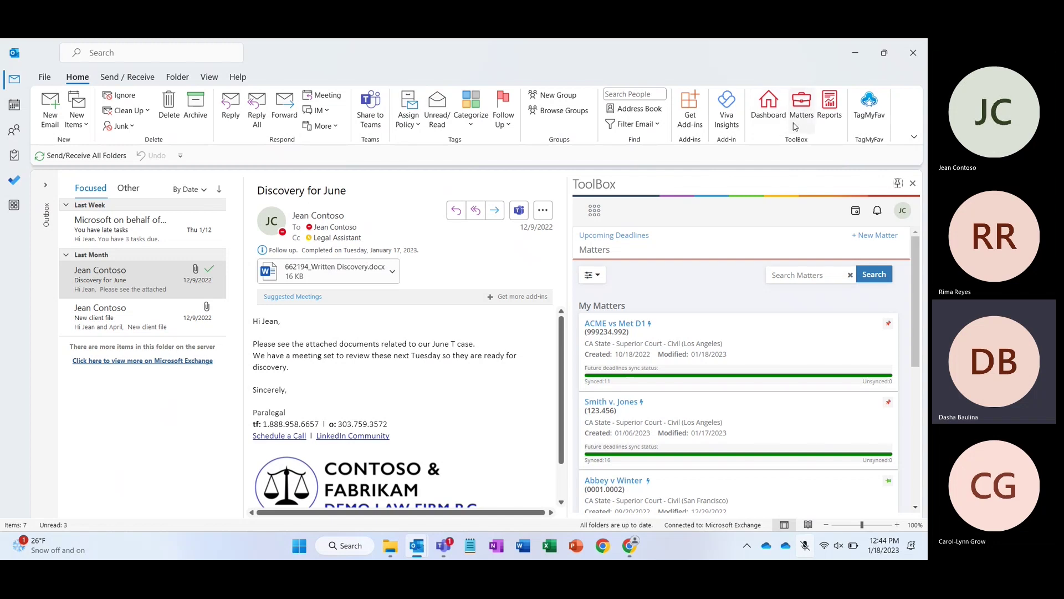
click(625, 409)
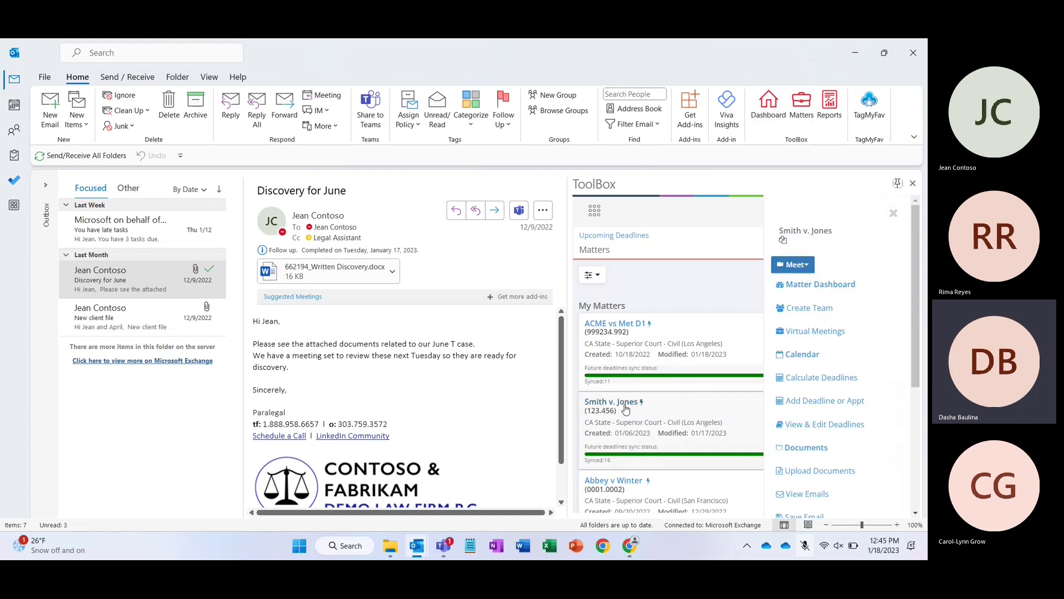
click(821, 314)
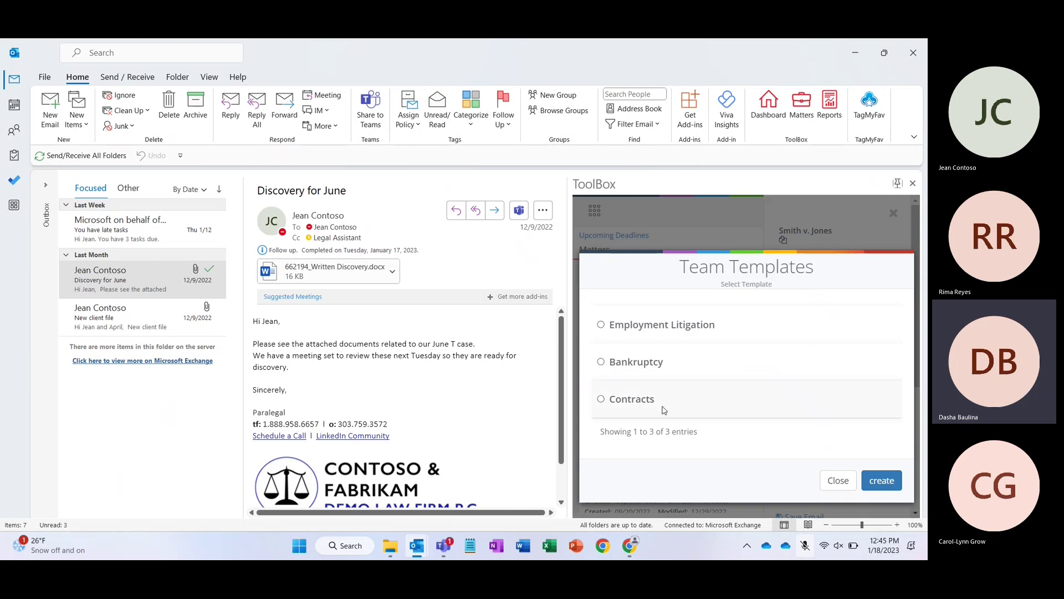
click(634, 404)
click(885, 480)
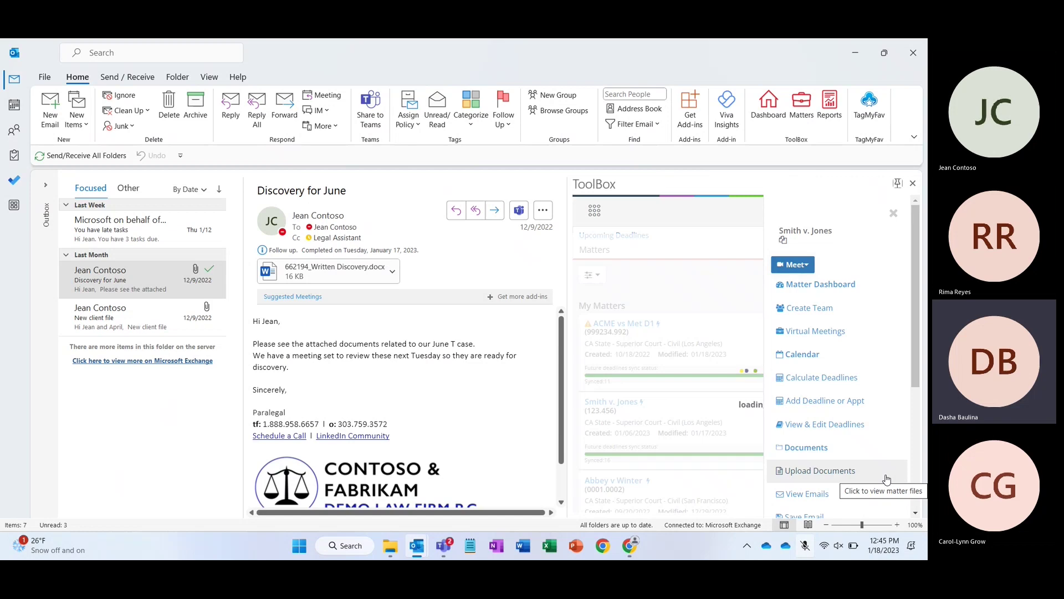
Switch back to Teams and view the LawToolBox deadlines in the General channel of the Smith v. Jones team
mouse_move(444, 548)
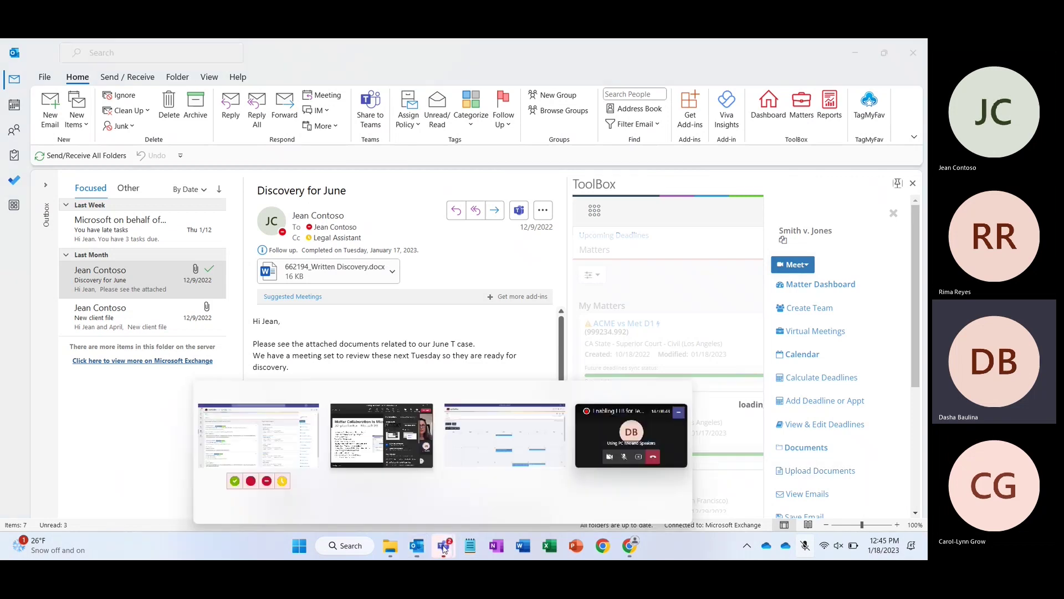
click(224, 430)
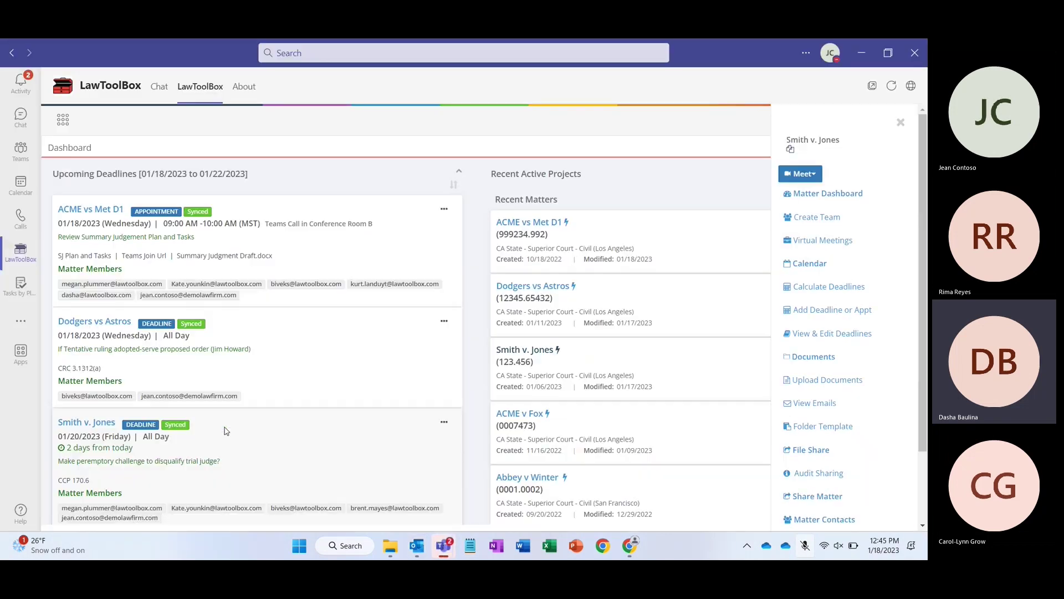
click(16, 162)
scroll(128, 386, down, 1)
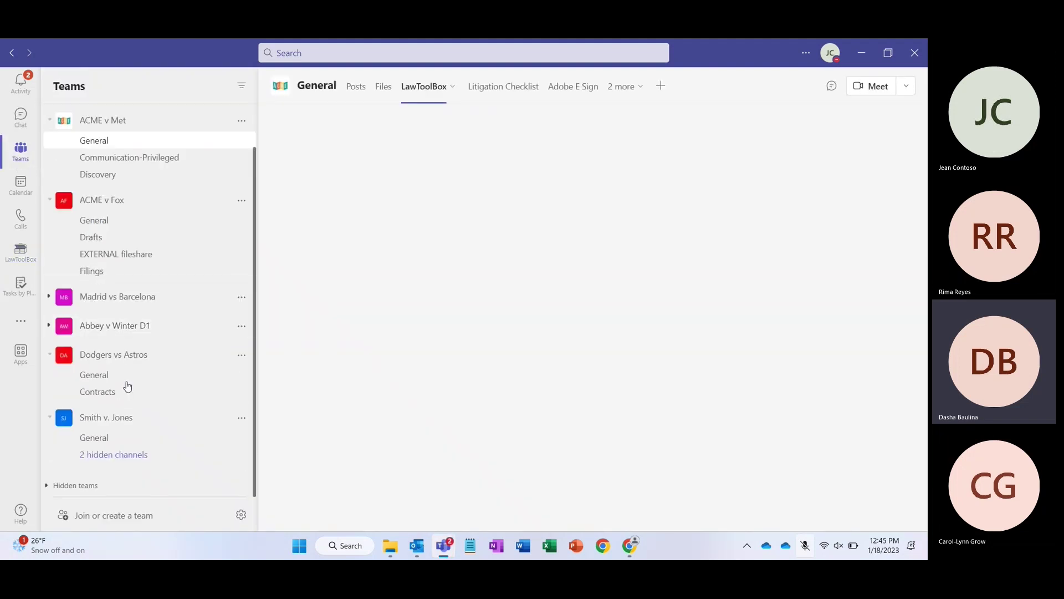
click(119, 440)
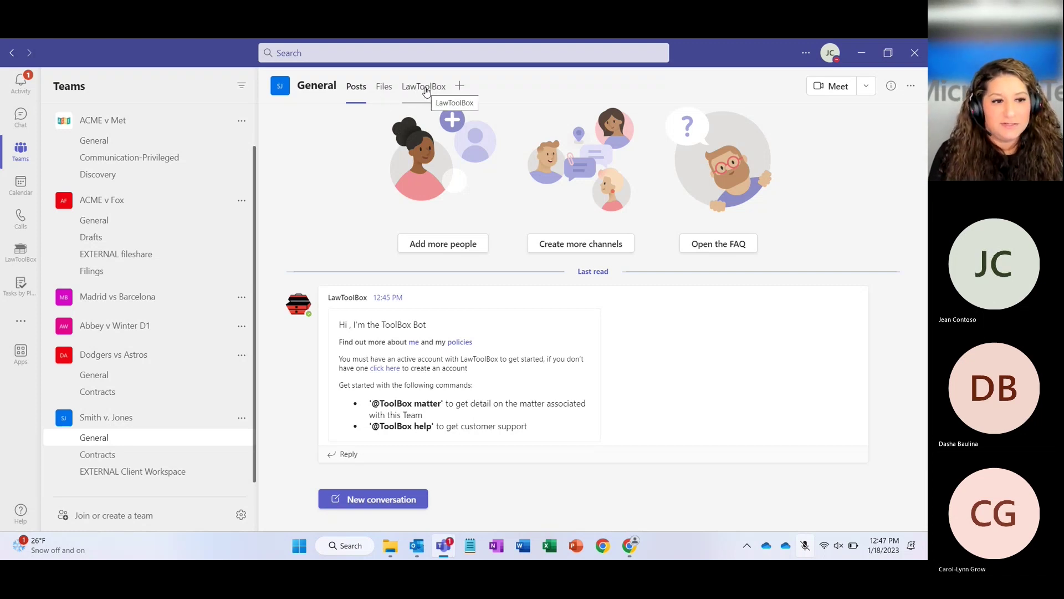
click(424, 87)
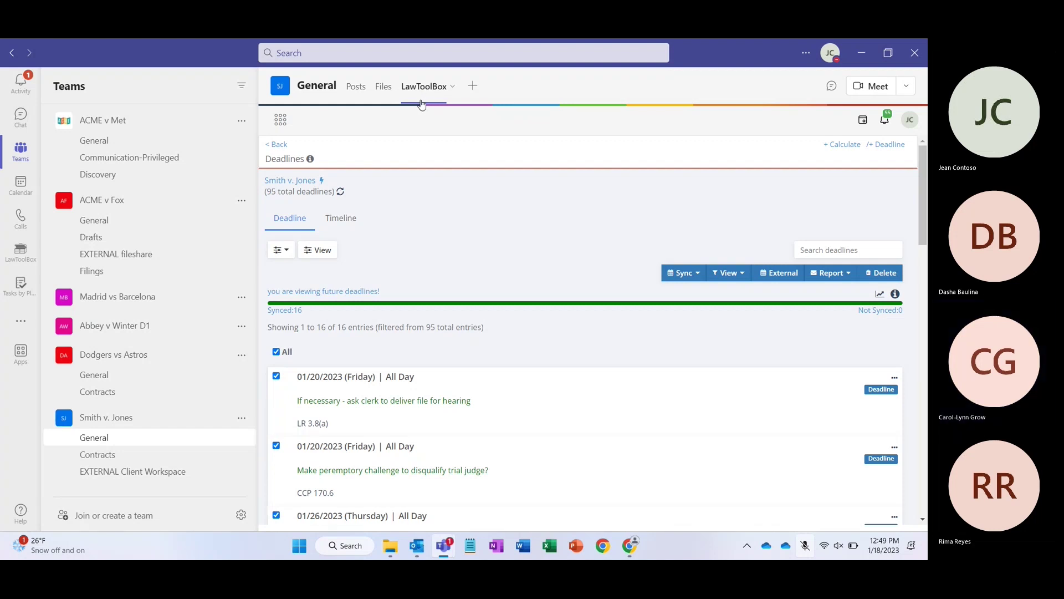
Open the LawToolBox deadline calculator from the General channel of the ACME v Met team
click(116, 145)
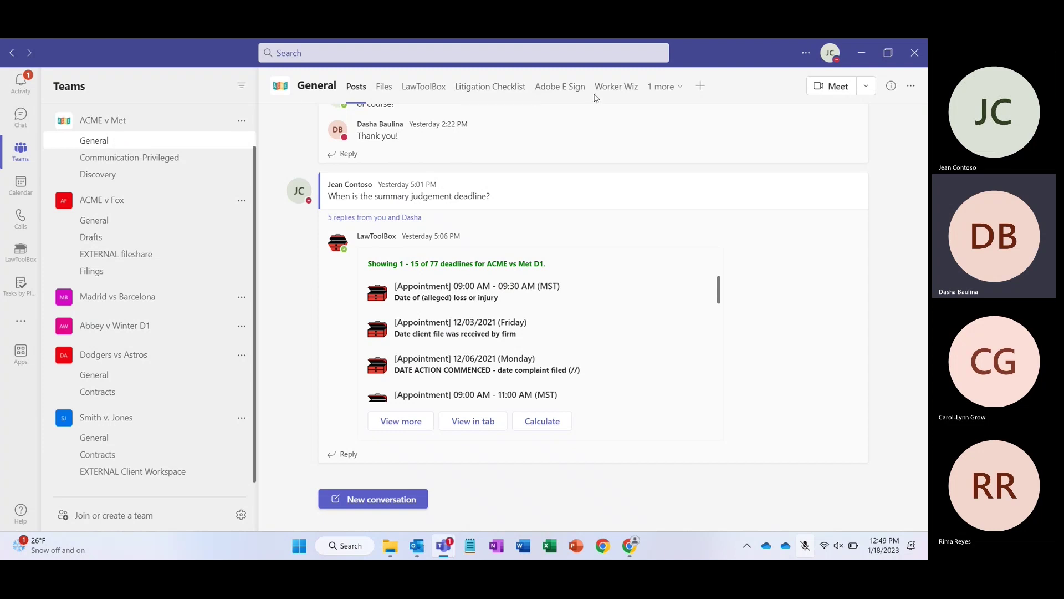
click(421, 87)
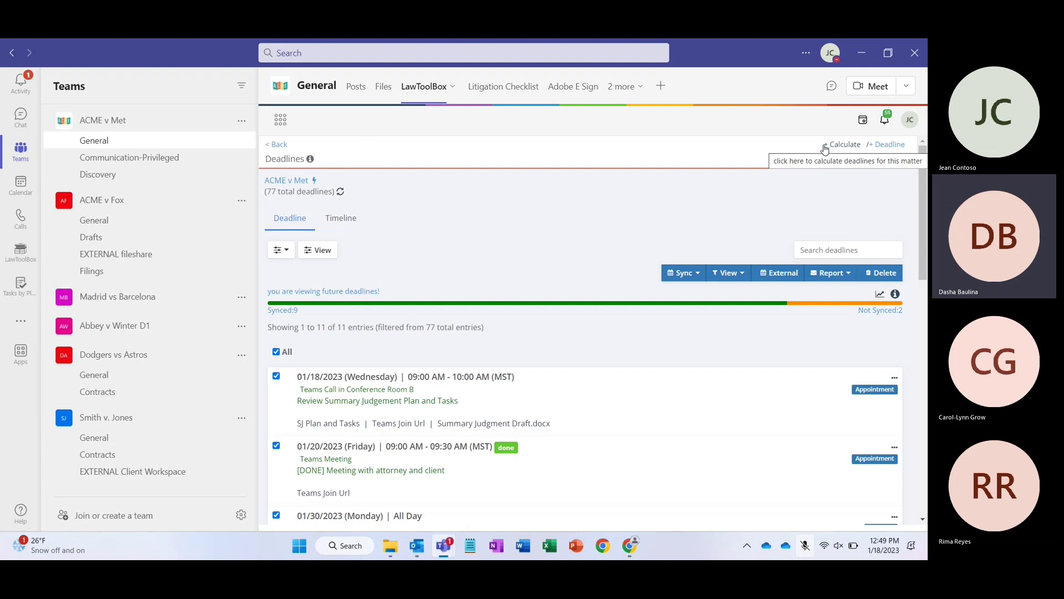
click(839, 145)
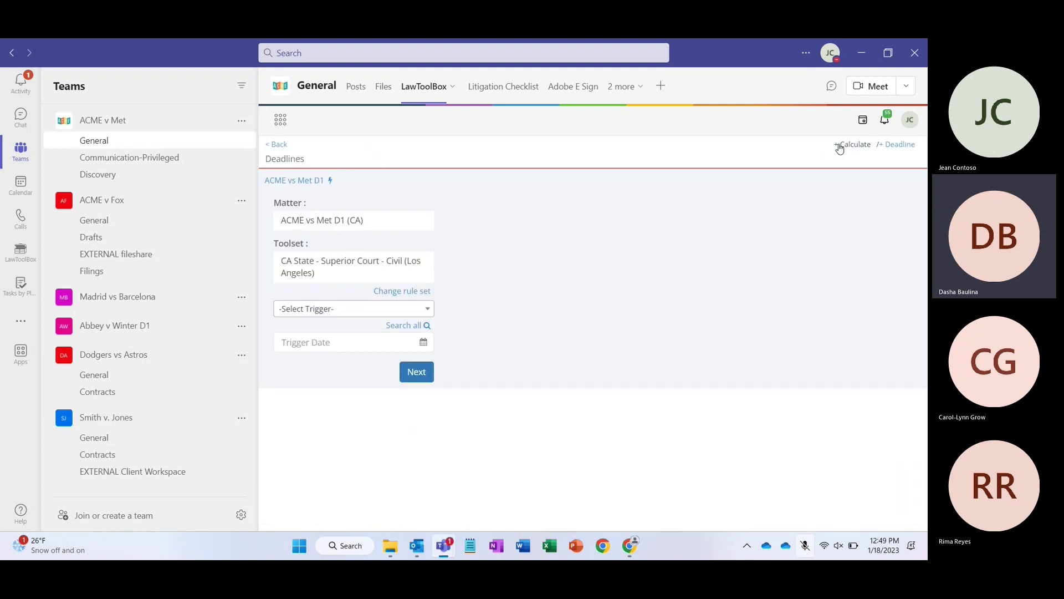
Calculate the deadlines for the trigger "COLLECTIONS ACTION COMMMENCED - Date complaint filed" with a trigger date of 01/17/2023
click(423, 308)
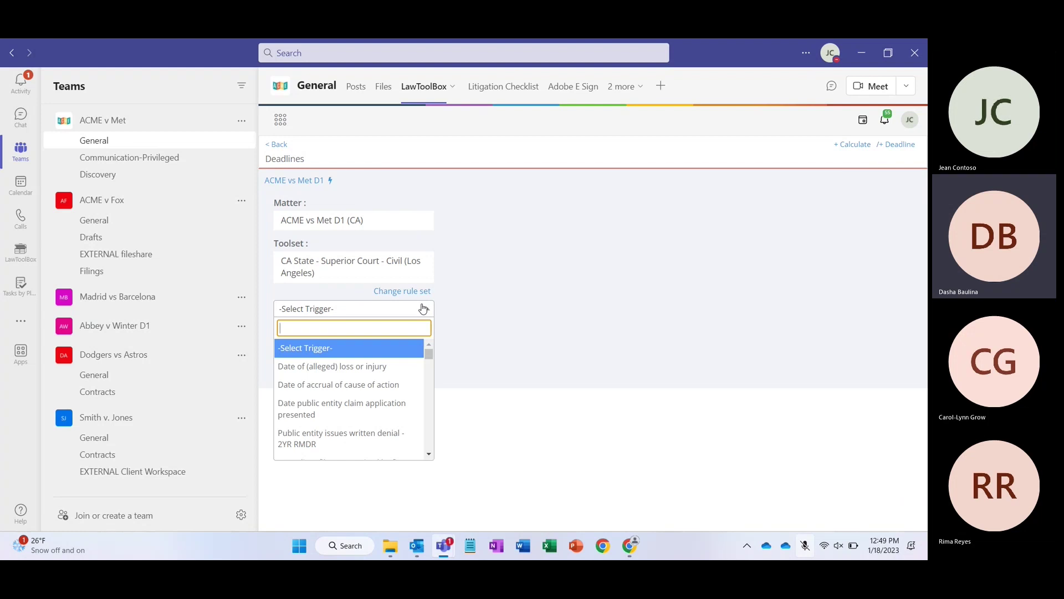
scroll(380, 426, down, 1)
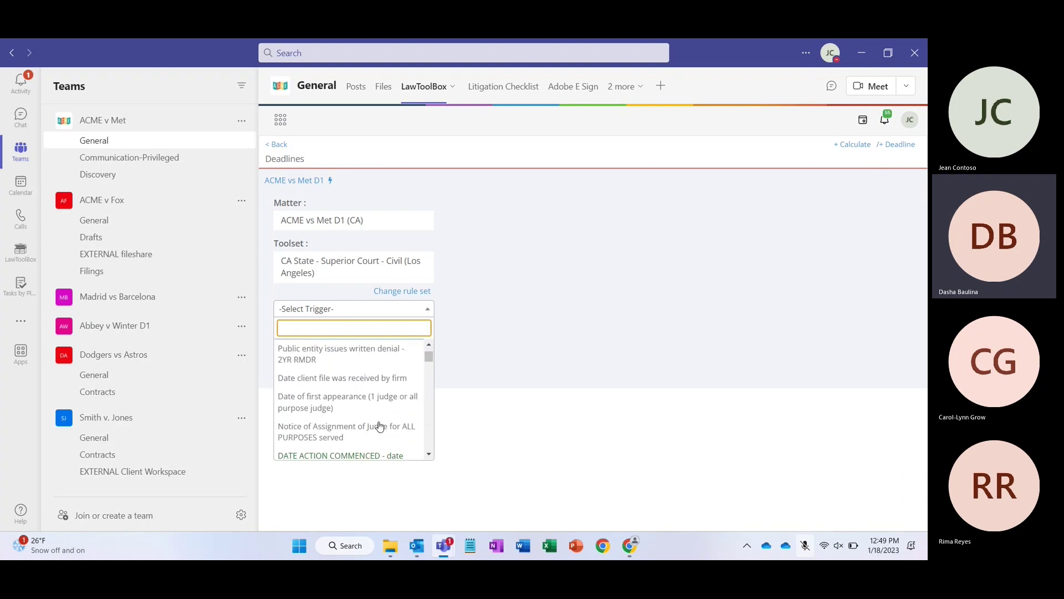
scroll(379, 426, down, 3)
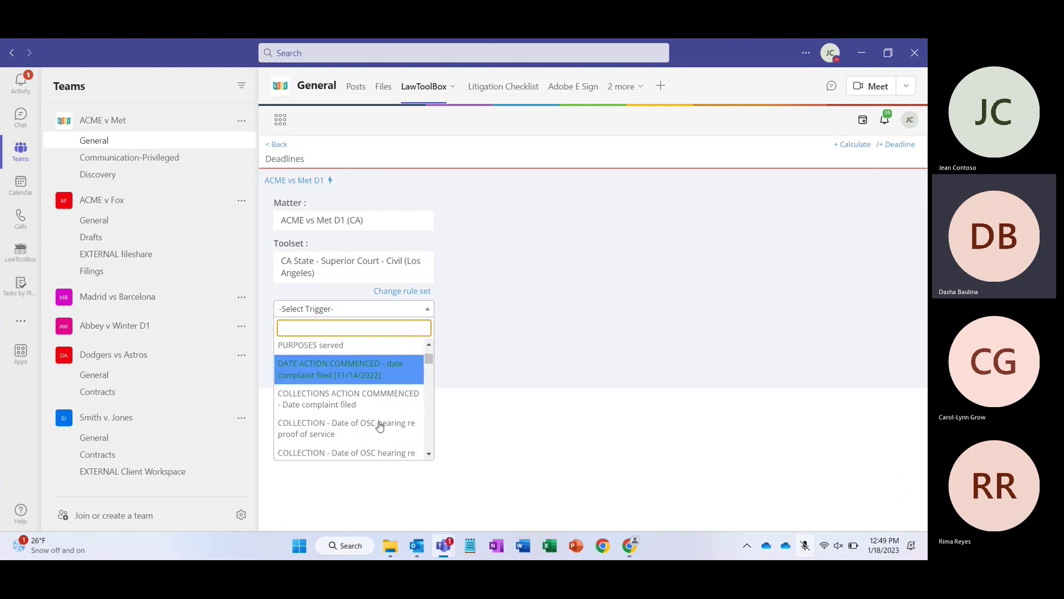
click(331, 399)
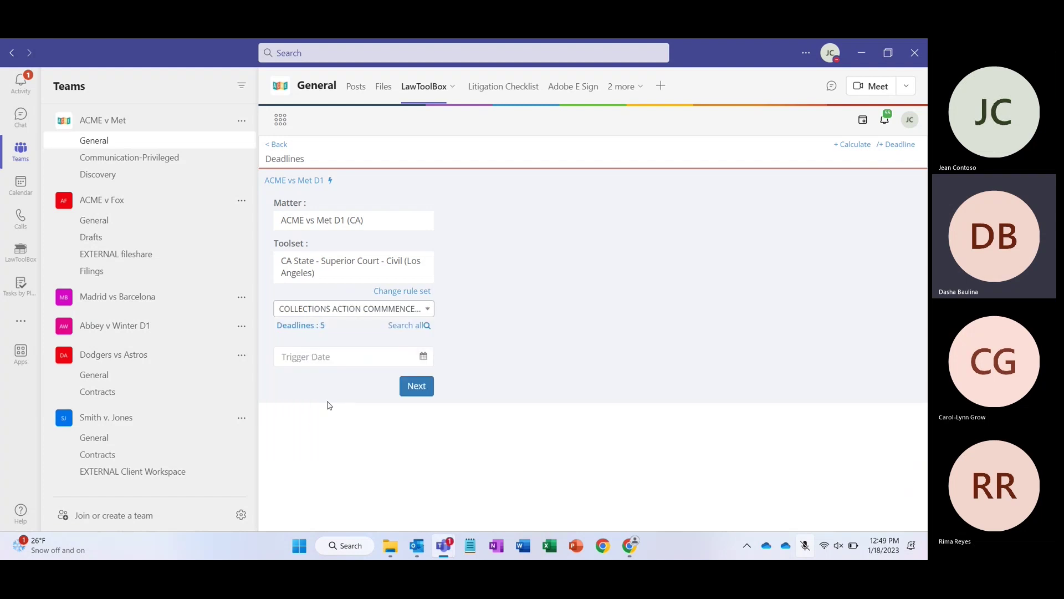
click(345, 353)
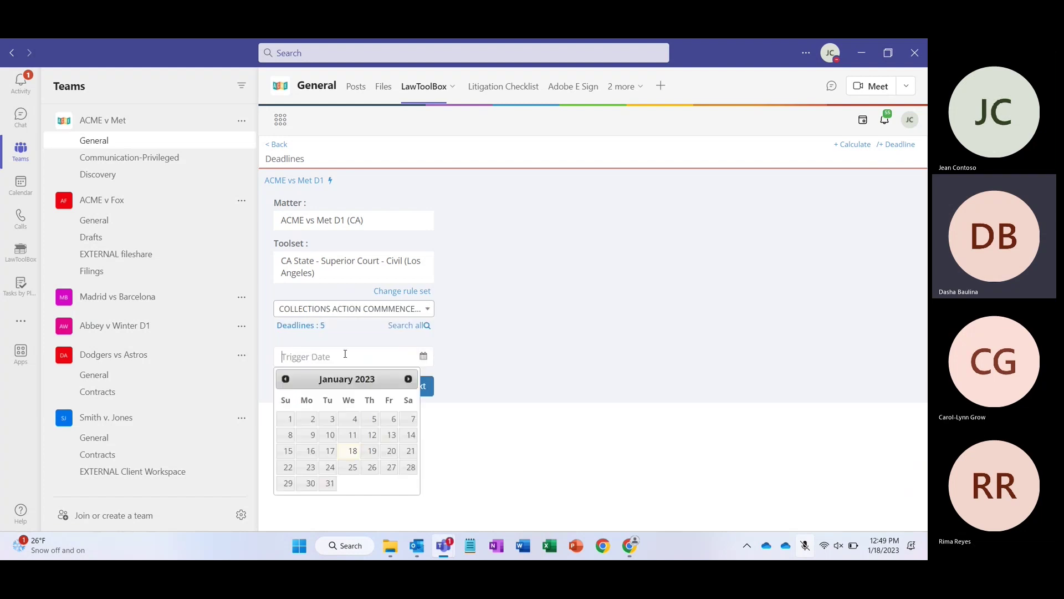
click(332, 452)
click(417, 388)
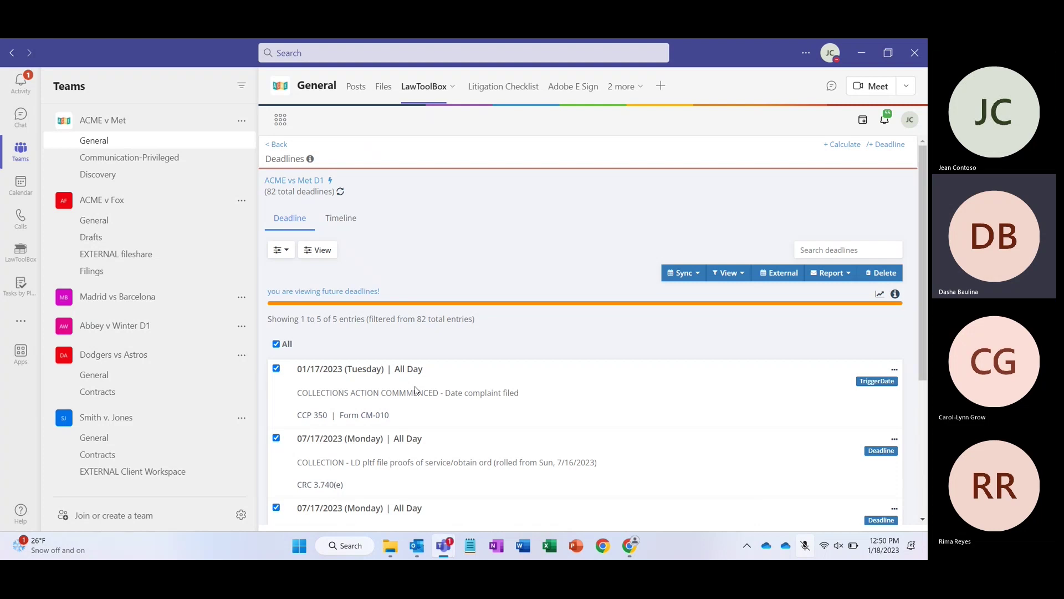
Review the calculated collections deadlines and sync all the selected ones to the calendar
scroll(546, 421, down, 2)
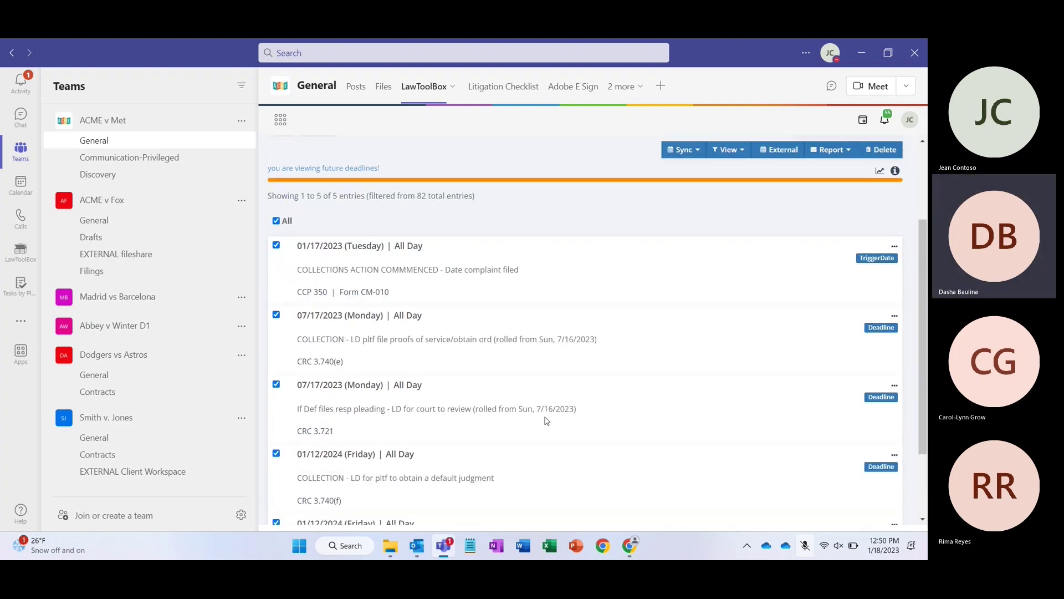
click(688, 151)
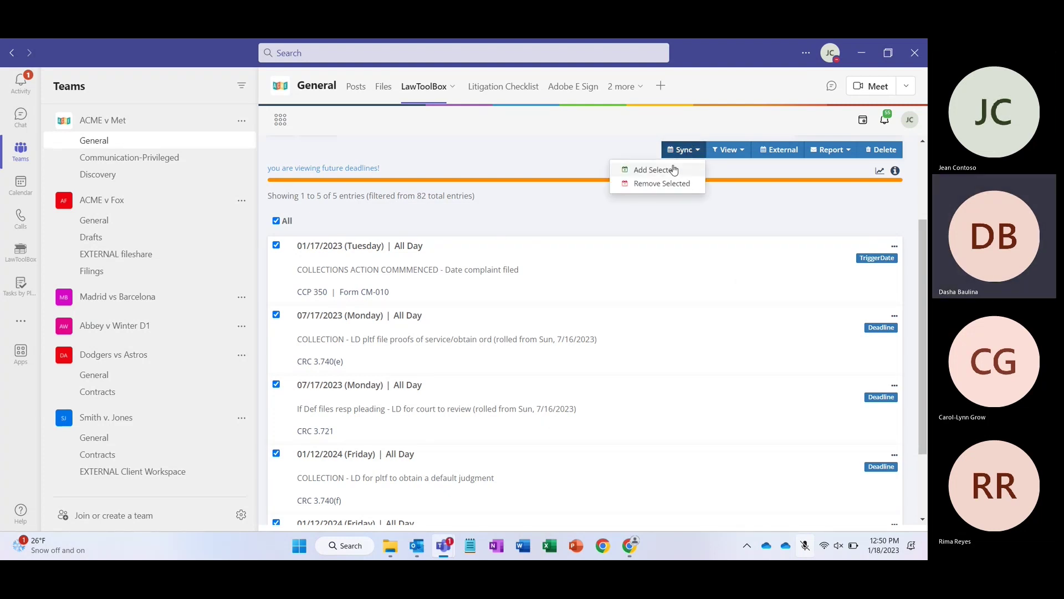
click(675, 169)
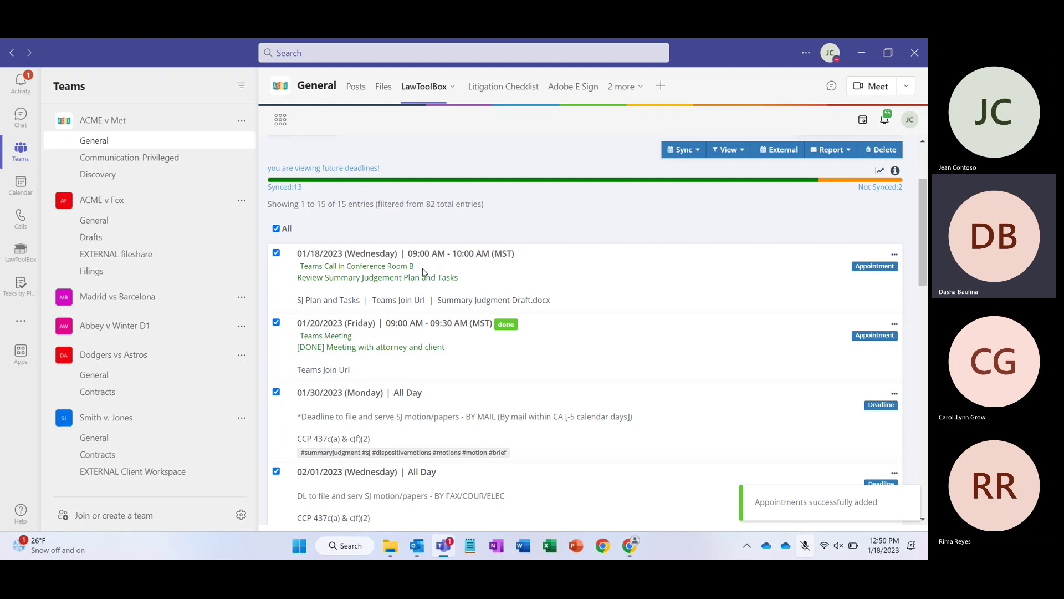
View the matter calendar for ACME vs Met D1
scroll(424, 272, up, 2)
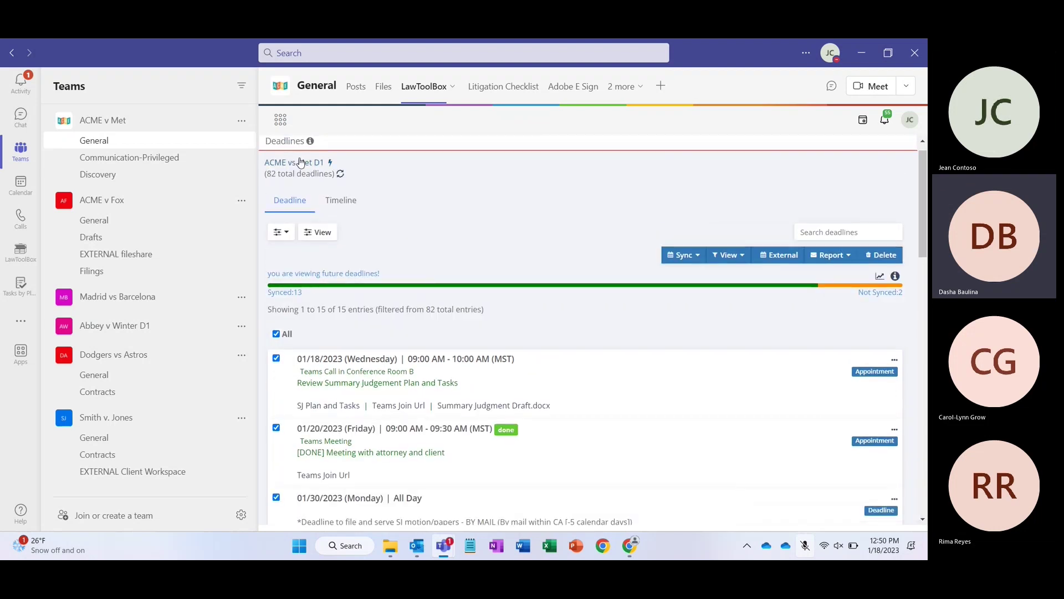
click(300, 164)
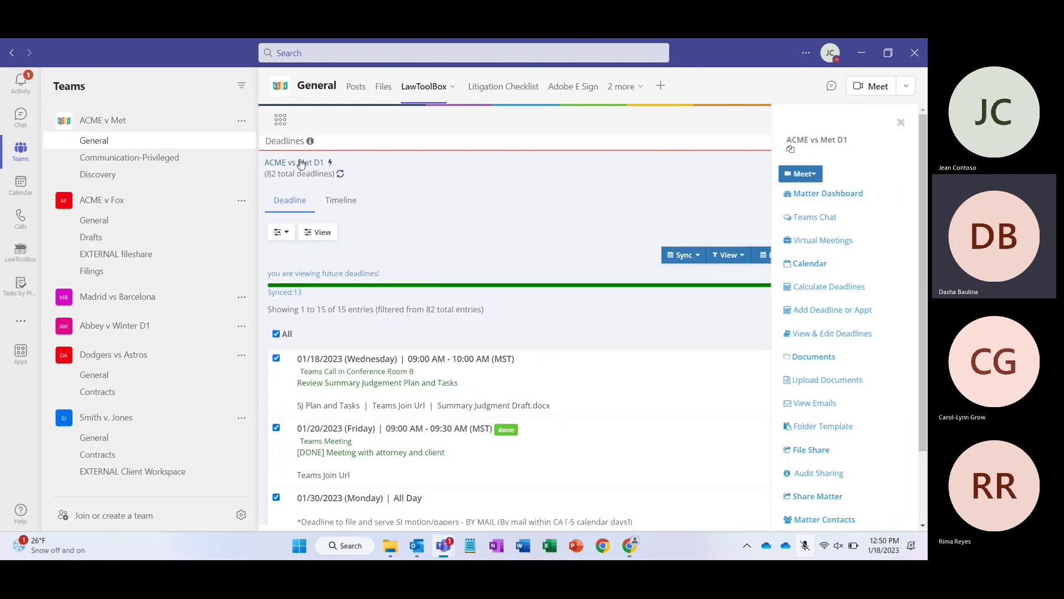
right_click(798, 261)
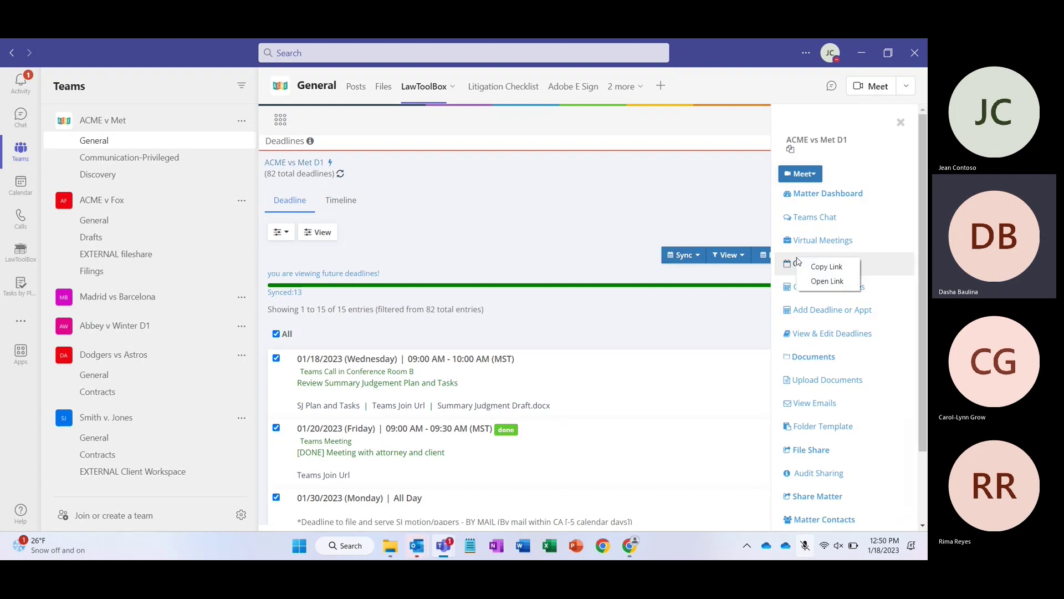
click(794, 263)
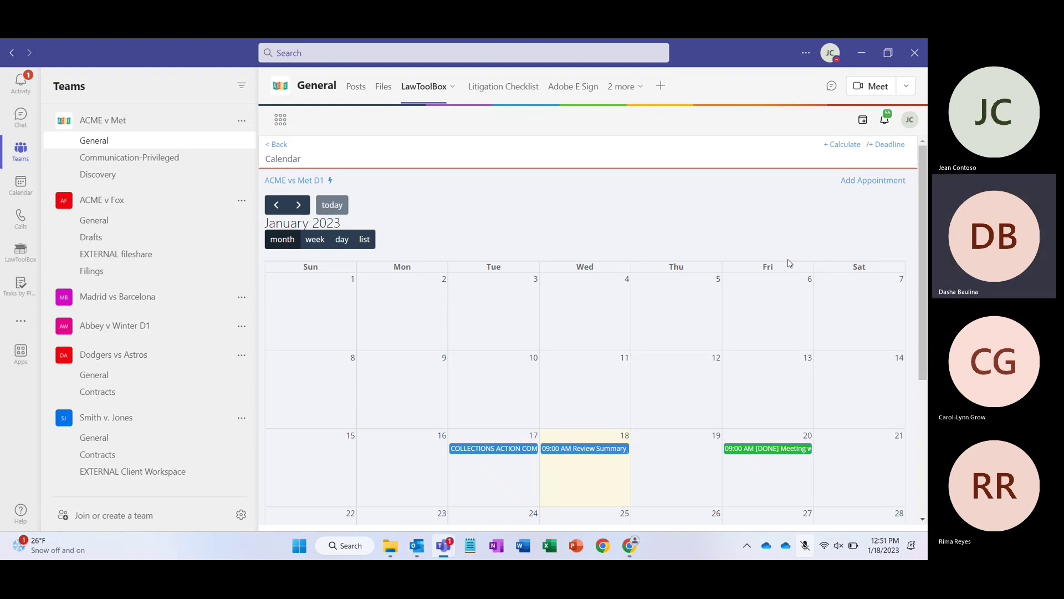
Return to the ACME vs Met D1 deadlines and open the SJ Plan and Tasks link of the 01/18/2023 appointment
click(314, 184)
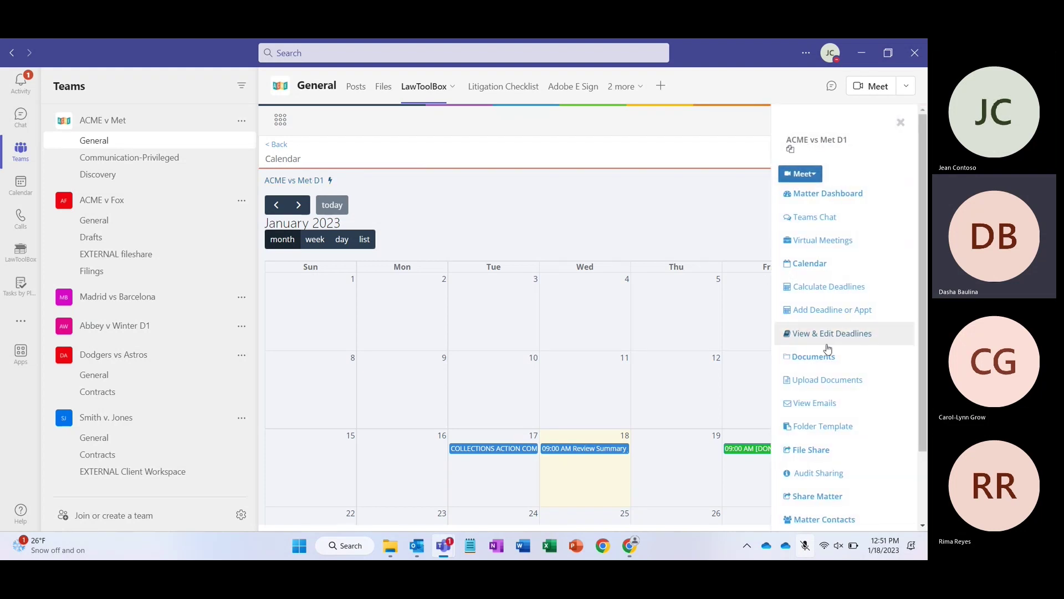
click(824, 337)
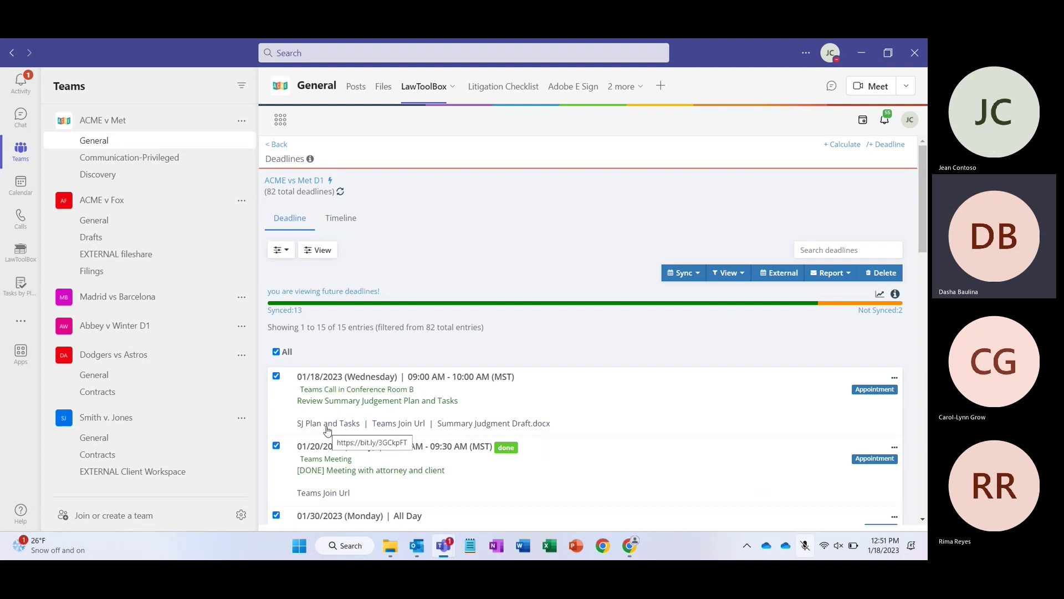
click(327, 427)
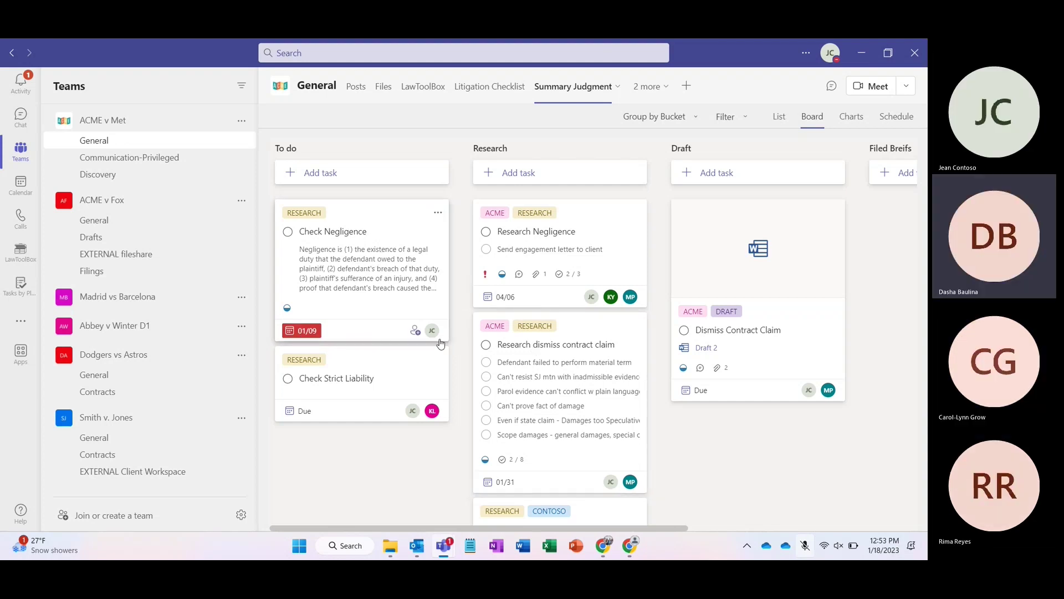
Assign an additional team member to the Check Negligence task on the Summary Judgment board
click(415, 331)
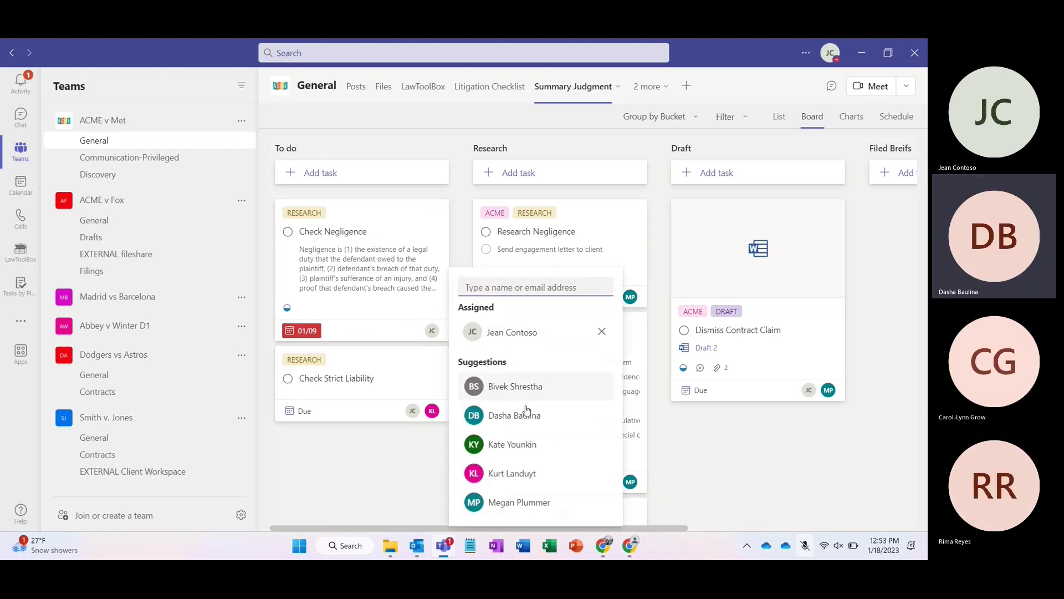
click(481, 499)
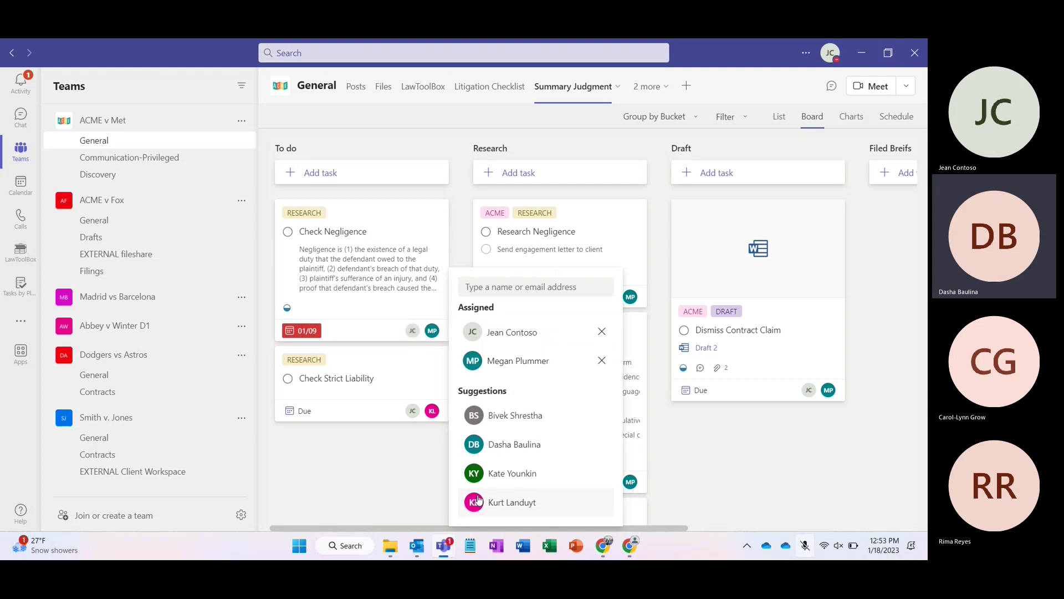
Close the assignee picker and open the posts of the ACME v Met General channel
click(406, 485)
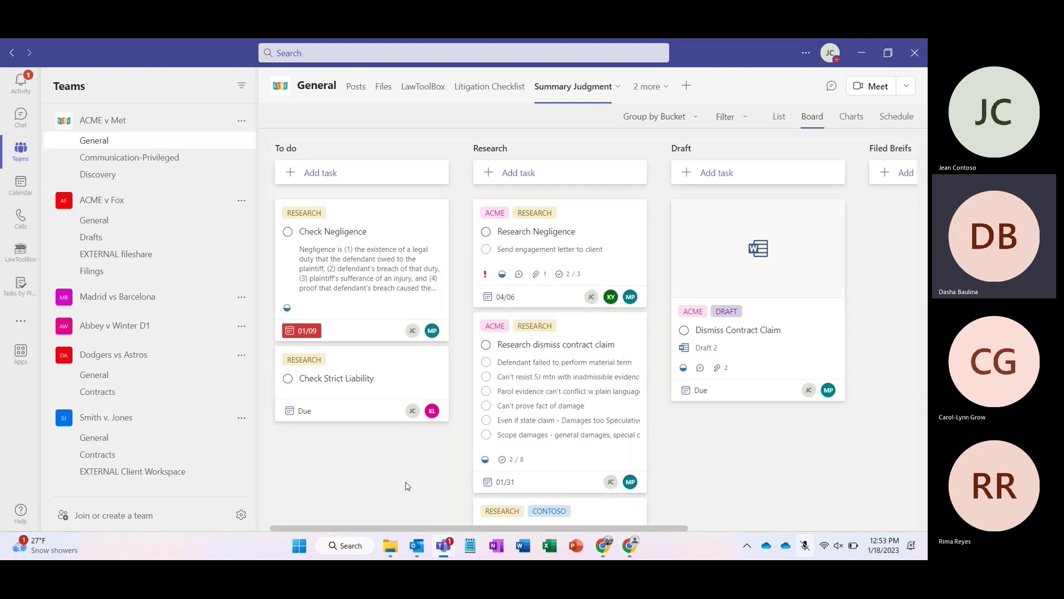
click(356, 87)
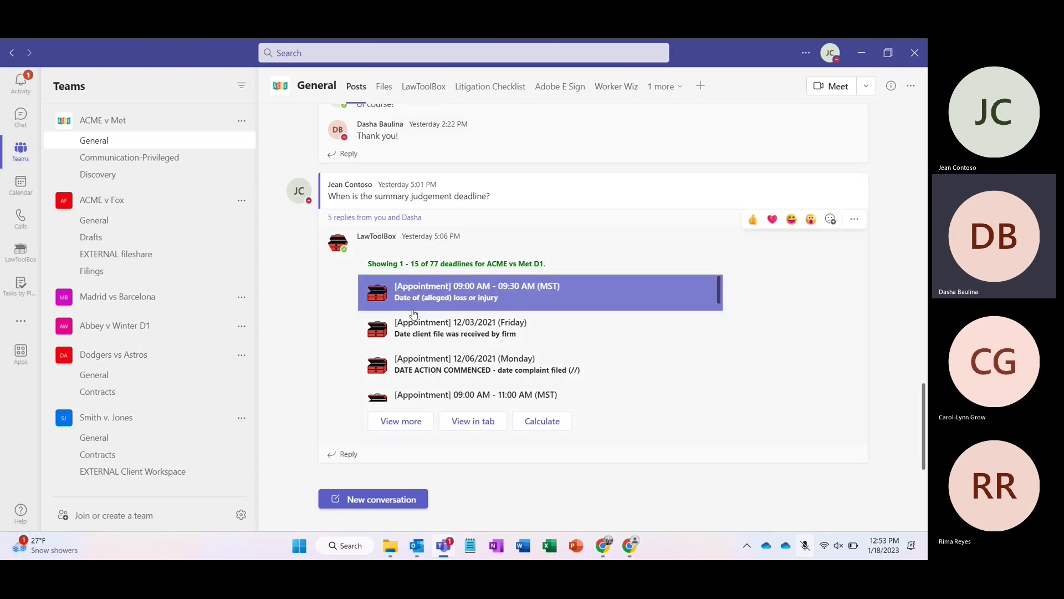
Switch to the Outlook inbox and launch the Teams chat of the ACME vs Met D1 matter from its matter options
mouse_move(417, 545)
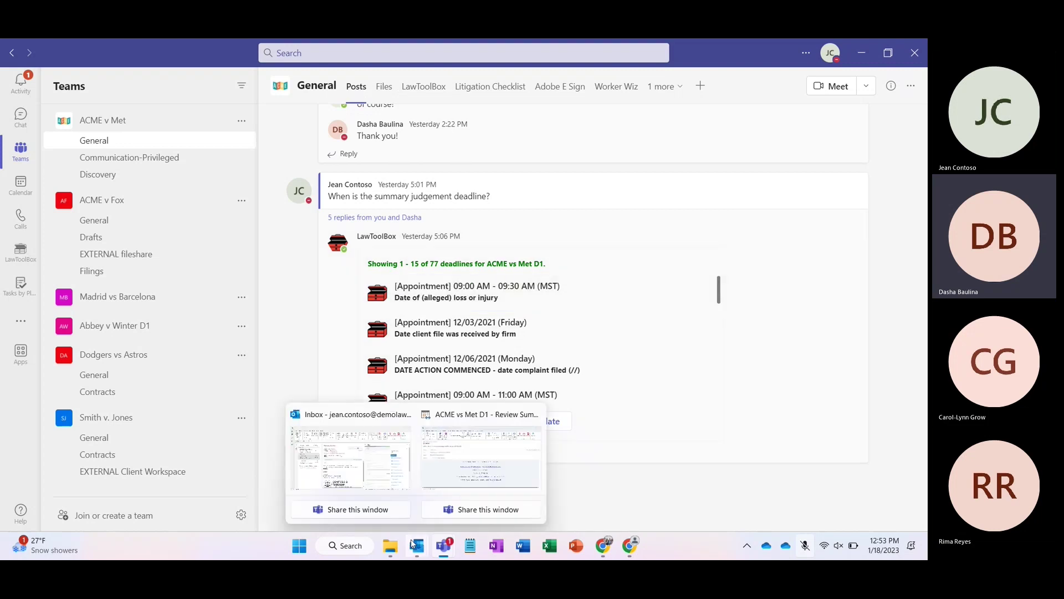
click(349, 465)
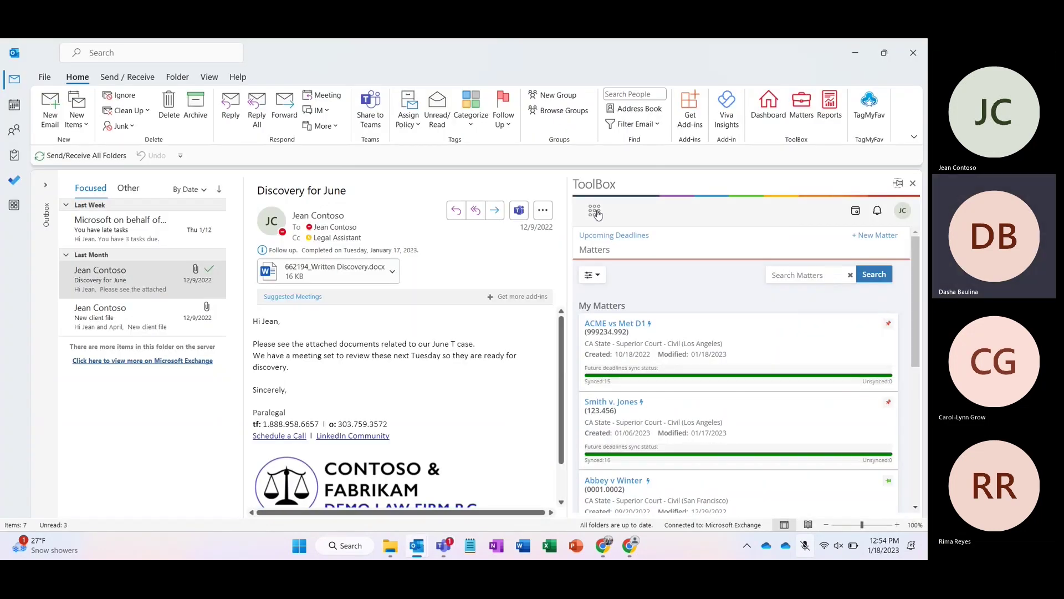
click(616, 323)
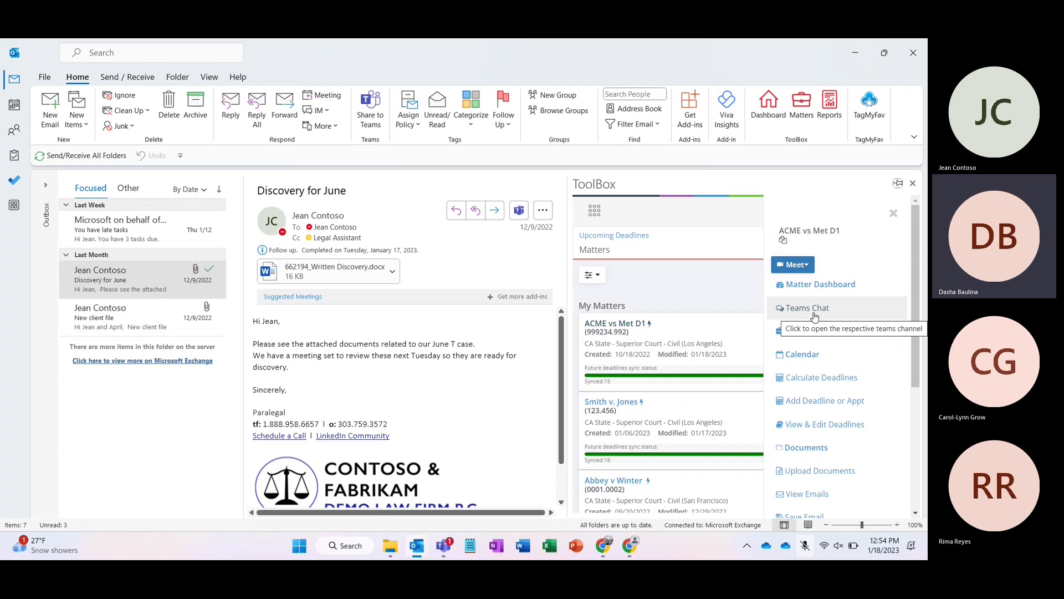
click(813, 316)
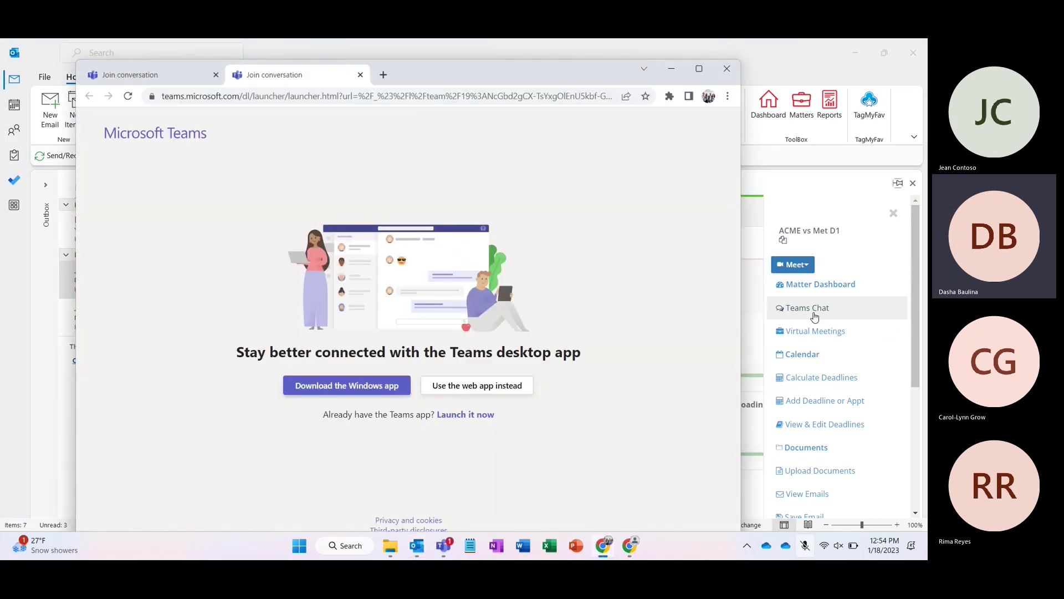
click(468, 414)
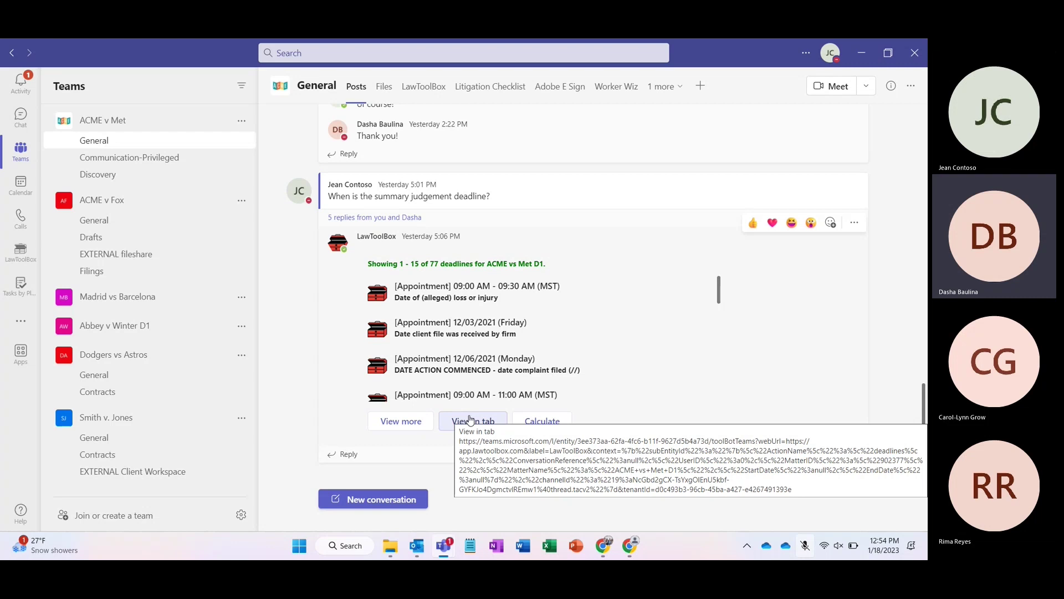
Post a new conversation that mentions a team member and asks "are you ready to review the draft for SJ?"
click(382, 499)
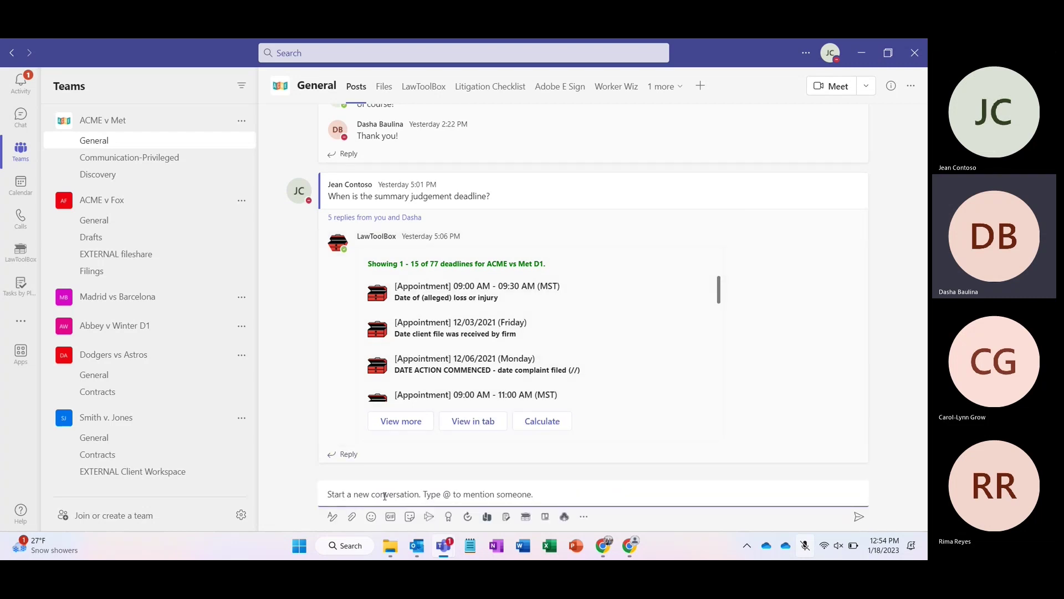
text(@)
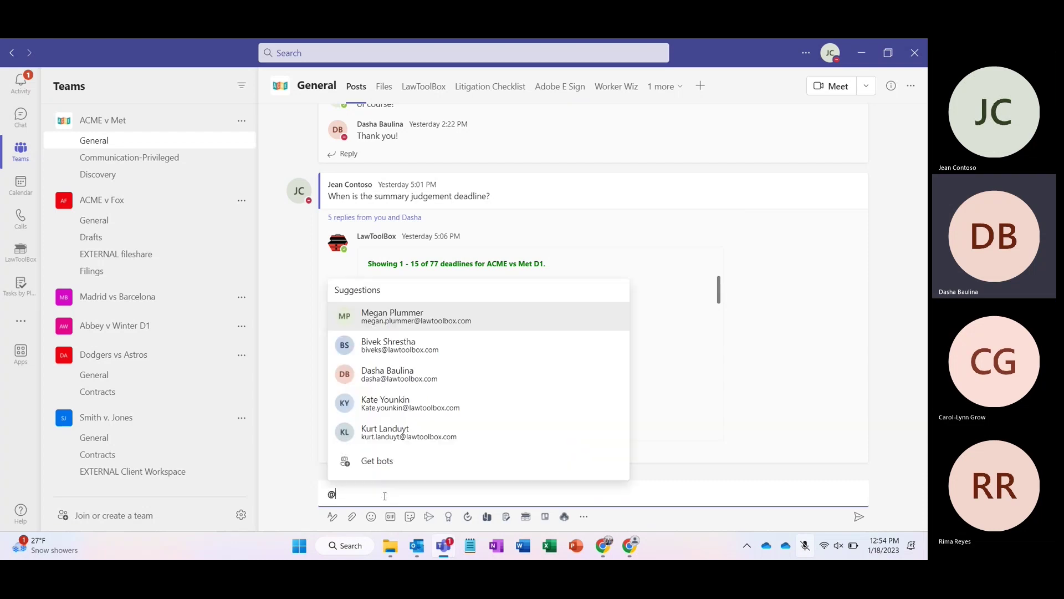
click(408, 292)
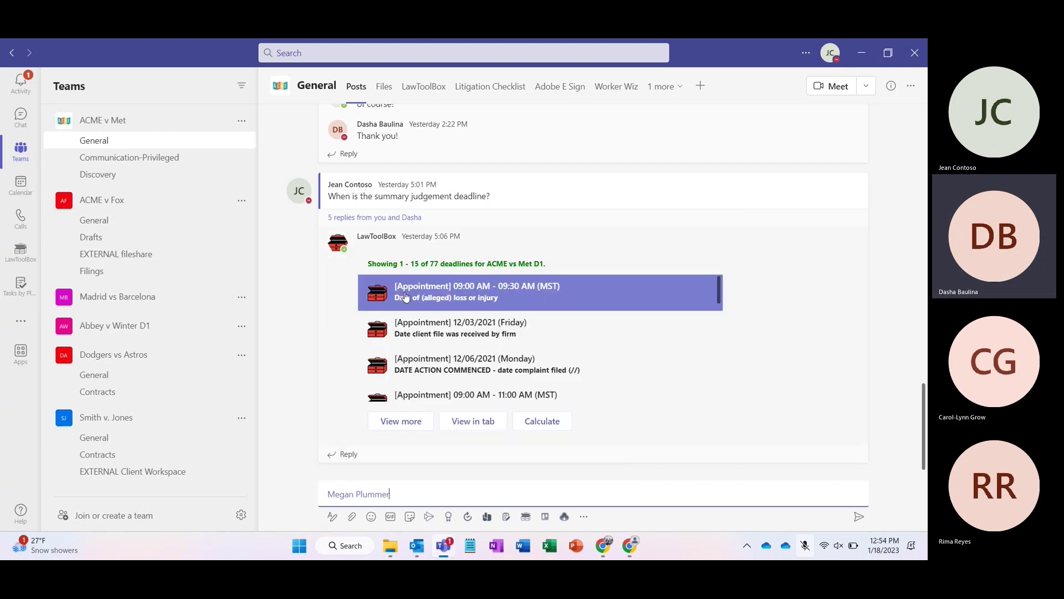
text(are you ready to review the draft for SJ?)
key(Return)
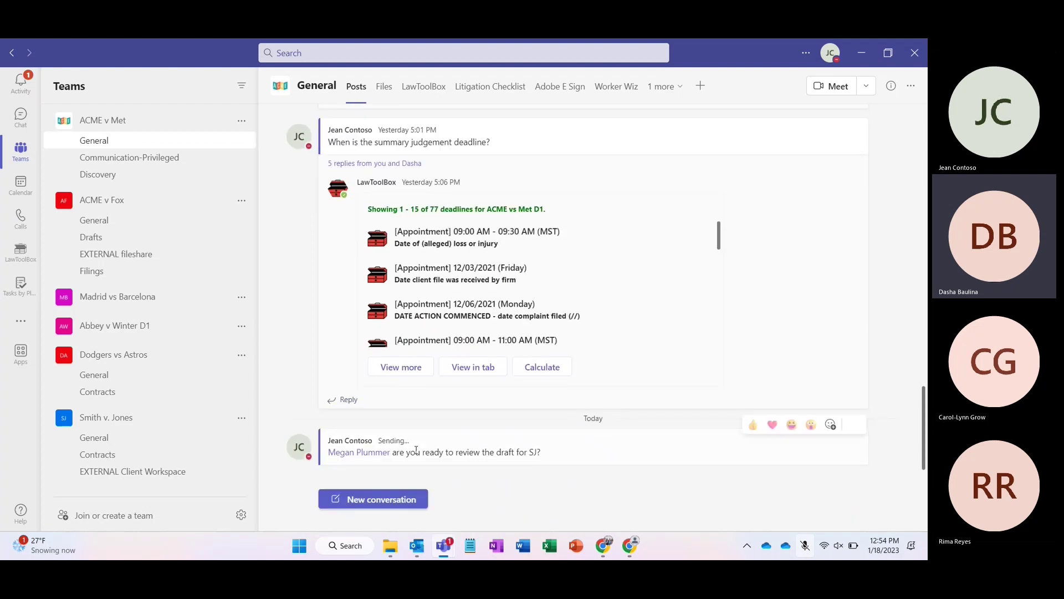
Reply to the new post, mentioning another team member and asking "have you scheduled the meeting for today?"
click(416, 452)
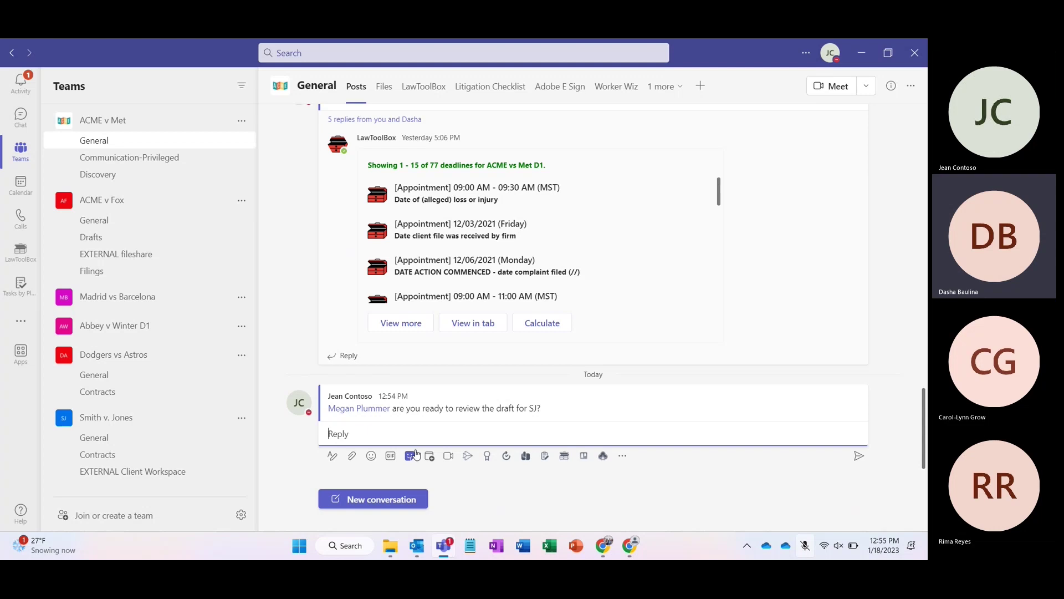
text(@k)
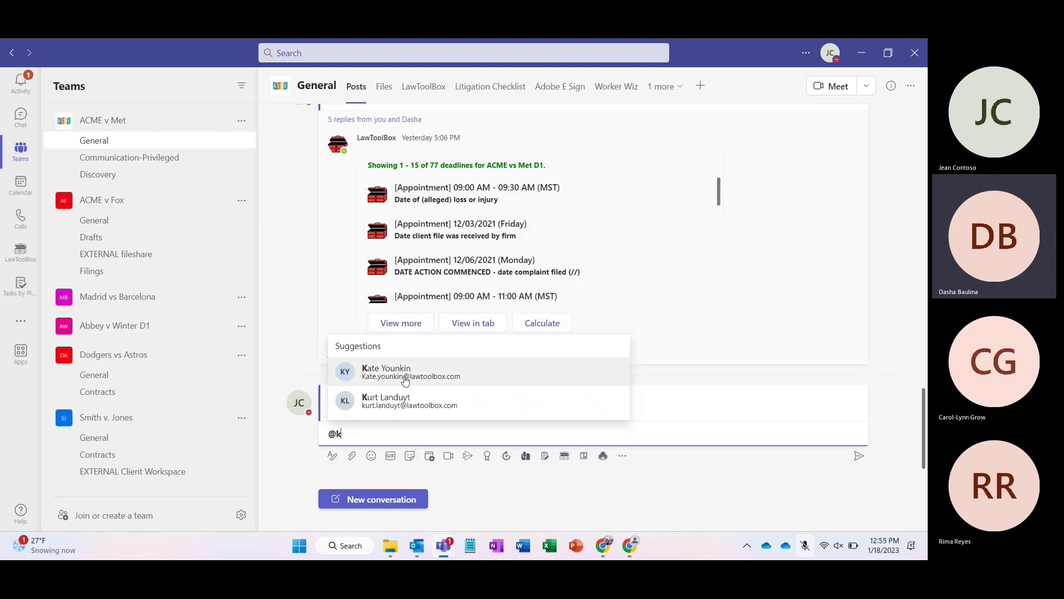
click(407, 376)
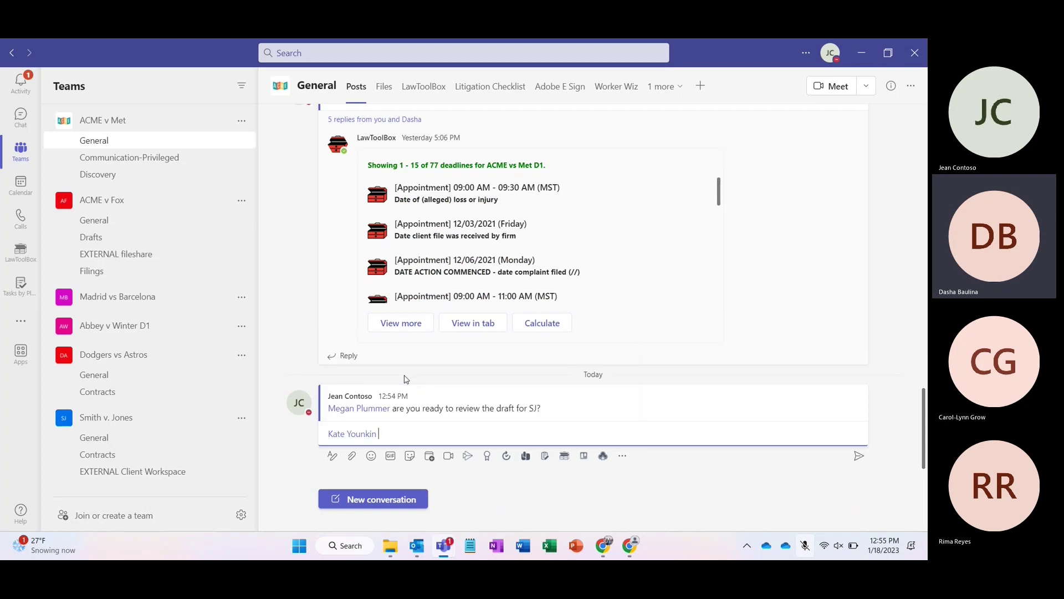
text(have you scheduled the meeting for today?)
key(Return)
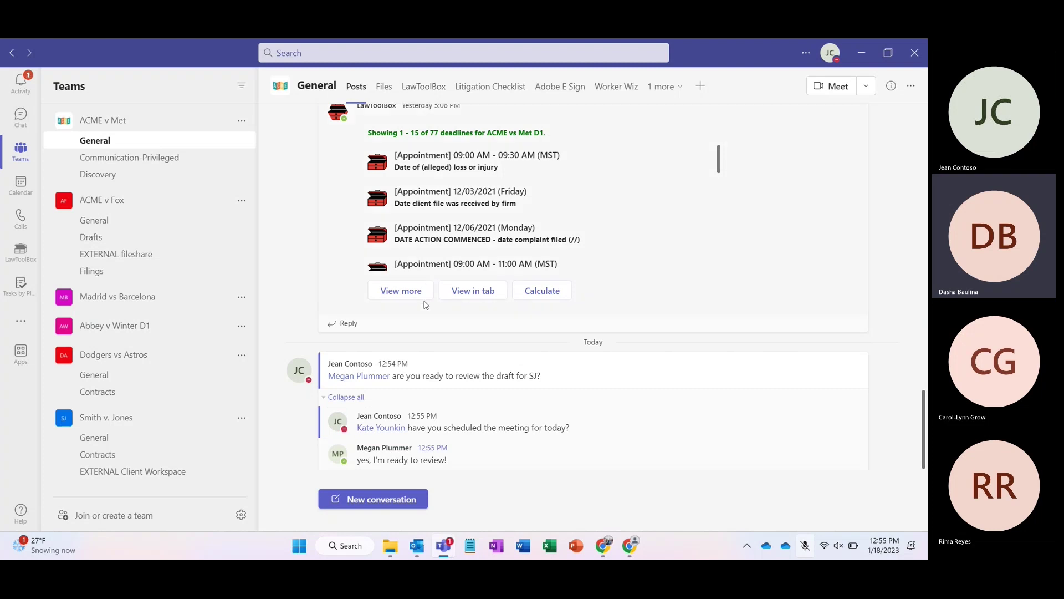
Add a thumbs-up reaction to the colleague's "yes, I'm ready to review!" reply
click(426, 411)
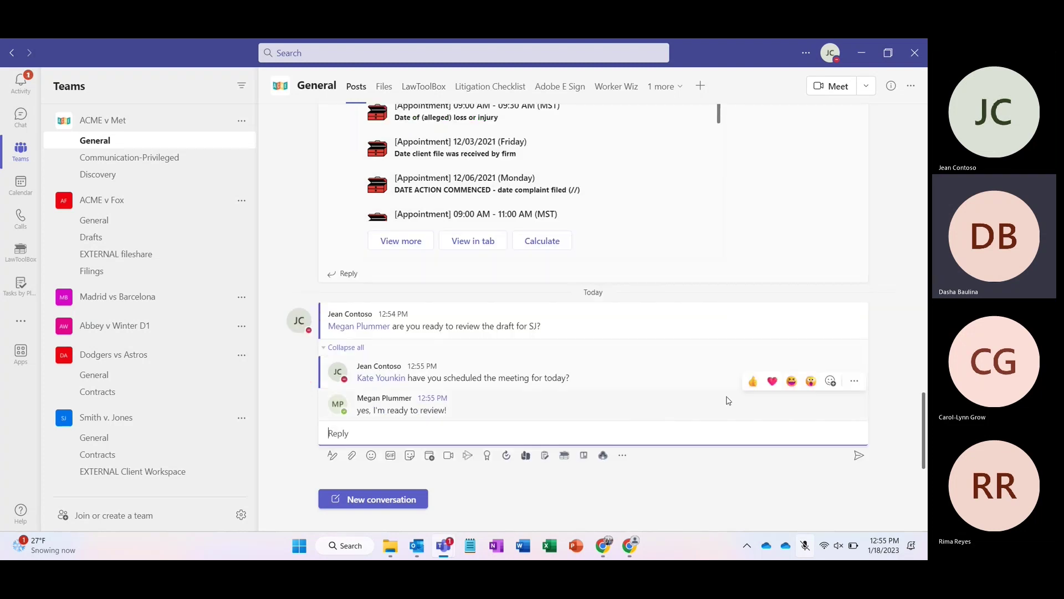
click(753, 381)
scroll(405, 289, up, 1)
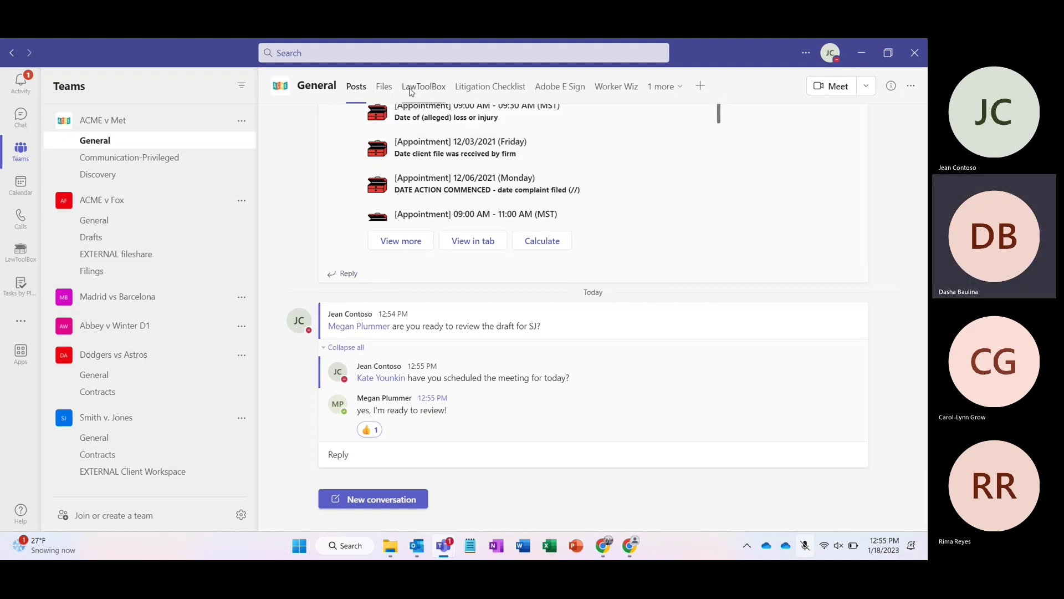
Copy the Summary Judgment Draft.docx link from the 01/18/2023 LawToolBox appointment and send it as a reply in the channel thread
click(410, 88)
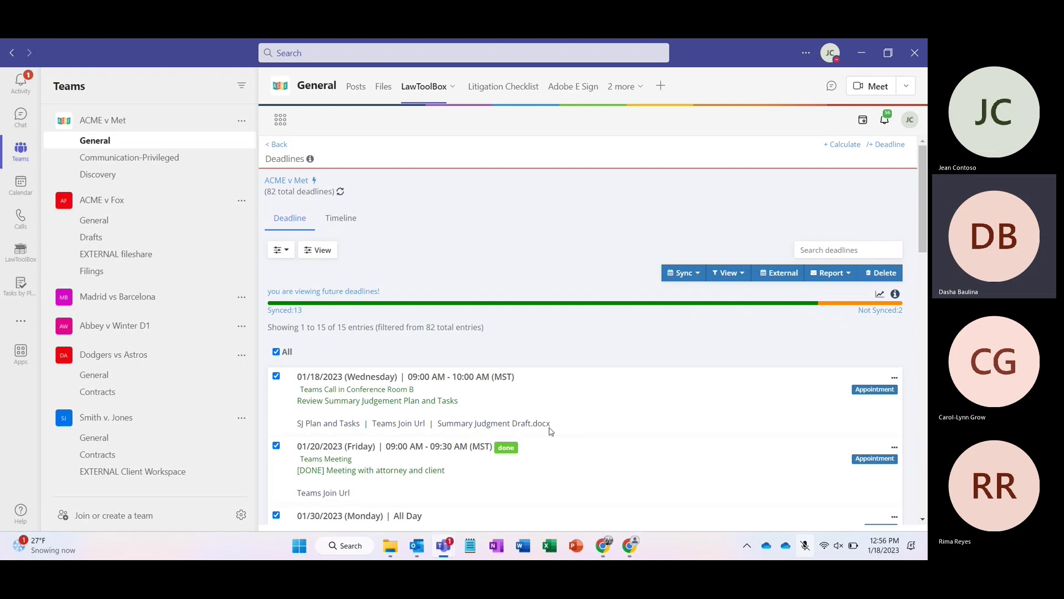
drag(551, 425, 438, 426)
key(ctrl+c)
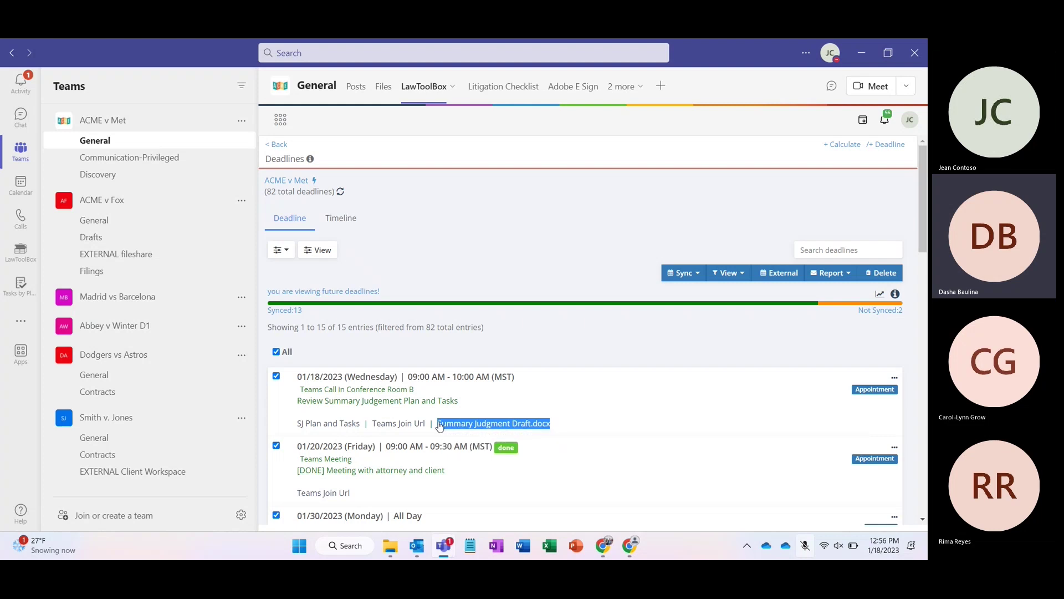
click(358, 88)
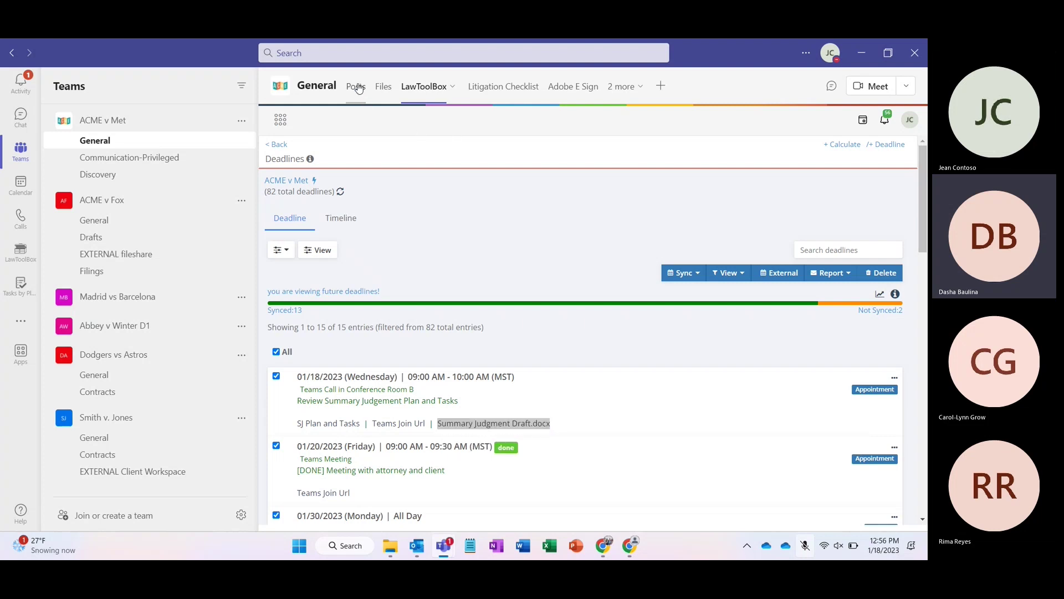
click(365, 448)
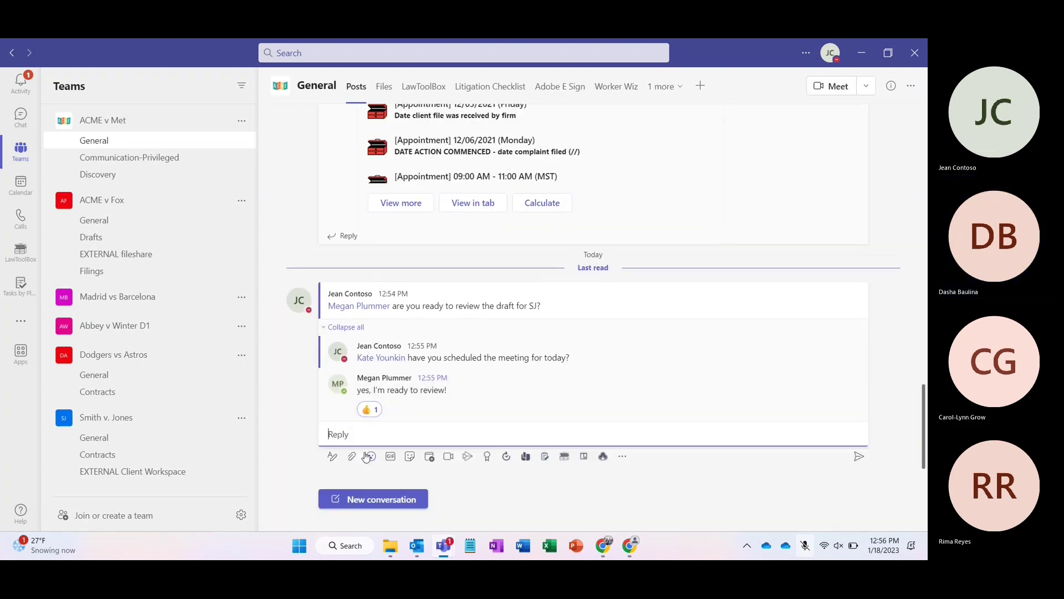
key(ctrl+v)
key(Return)
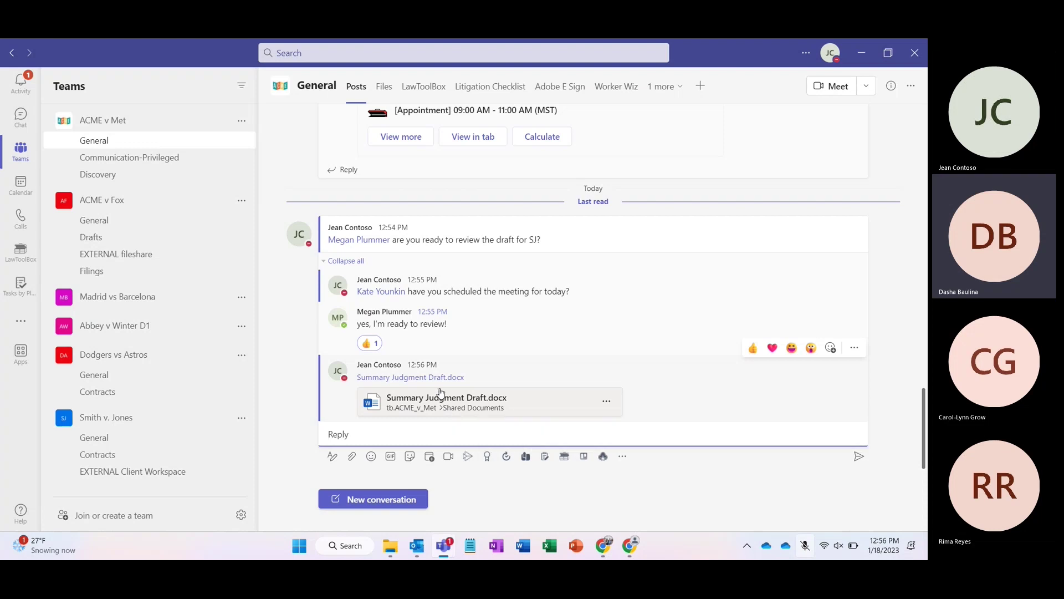
Open Summary Judgment Draft.docx from the reply and remove the [docText] placeholder from the court heading
click(424, 378)
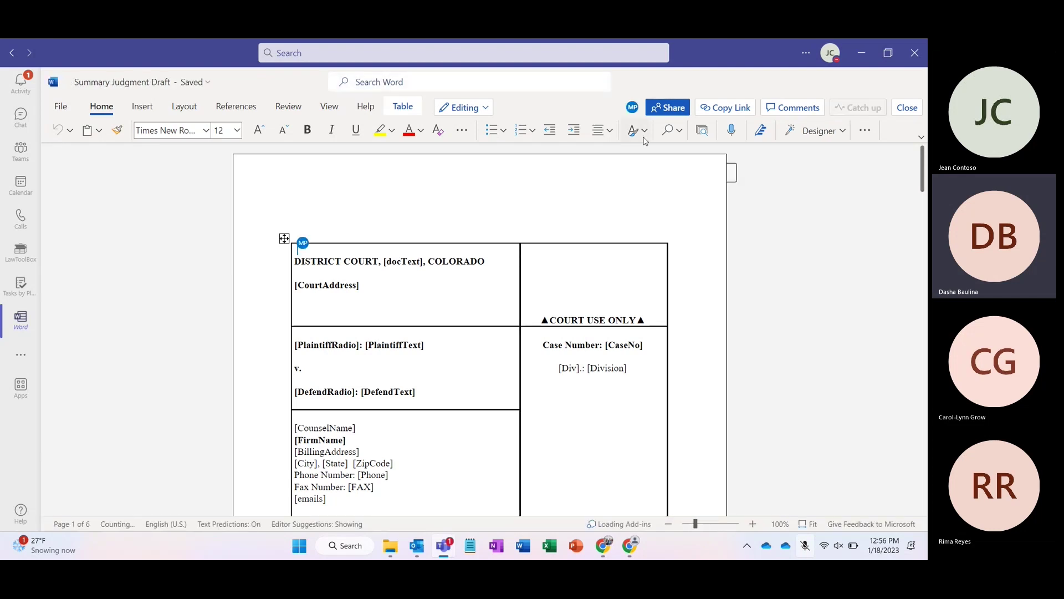
mouse_move(633, 113)
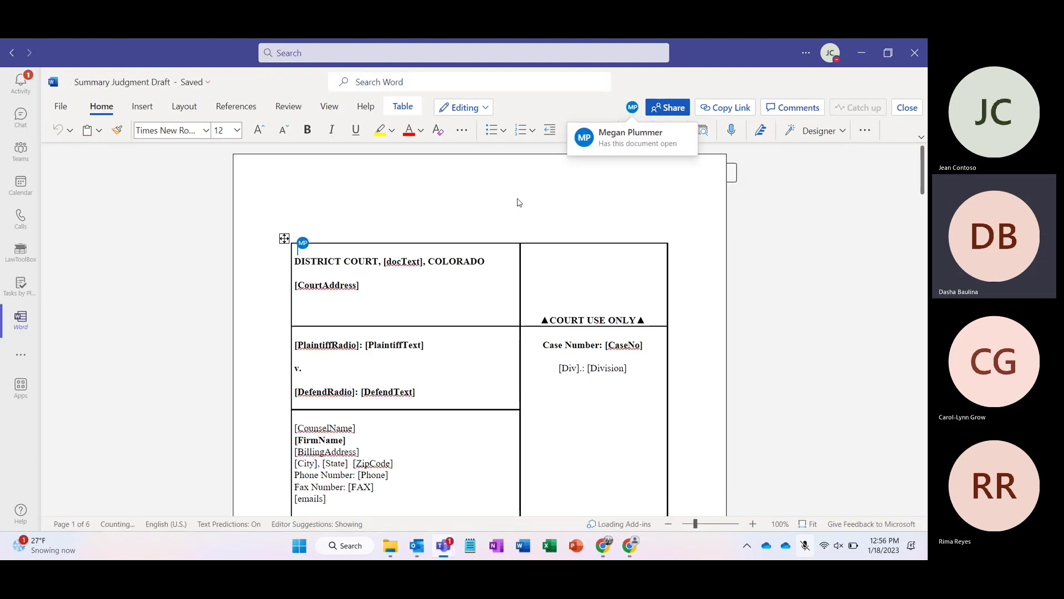
double_click(422, 261)
key(Delete)
key(BackSpace)
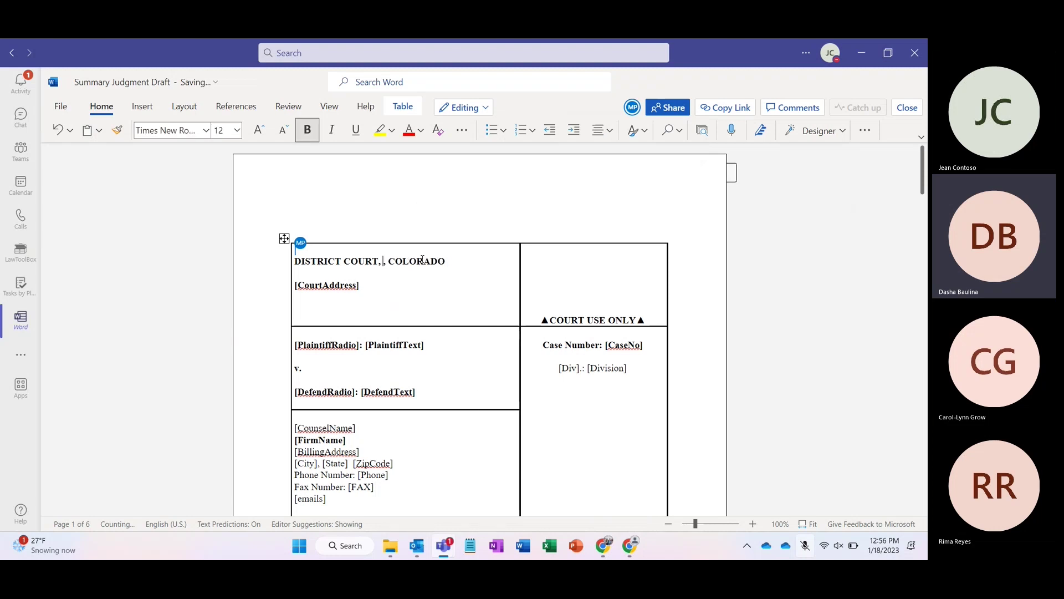
key(BackSpace)
key(BackSpace)
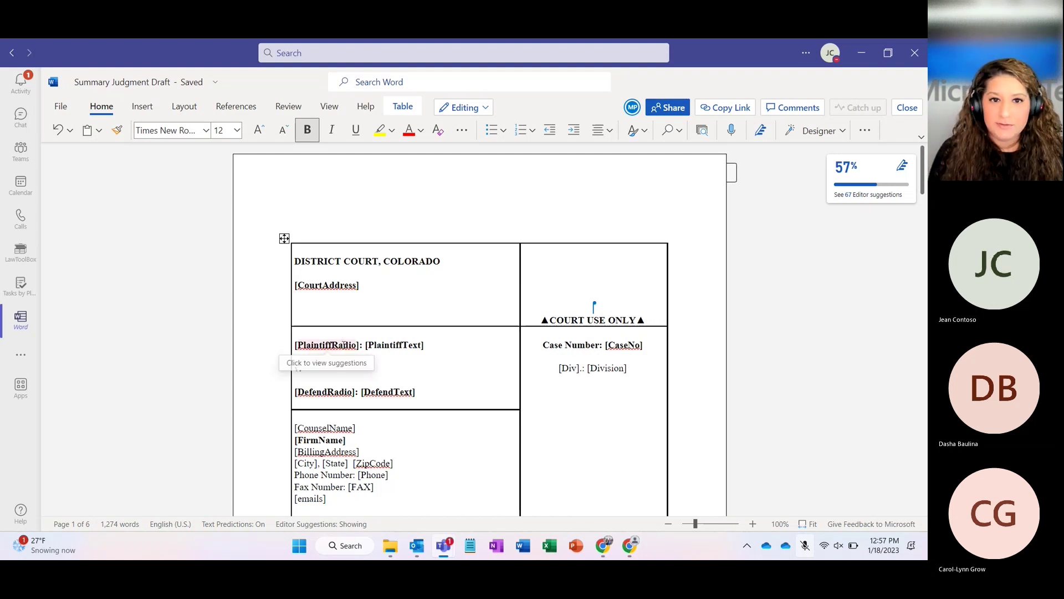
Replace the PlaintiffRadio placeholder with ACME and delete the [PlaintiffText] placeholder beside it
double_click(343, 345)
text(ACME)
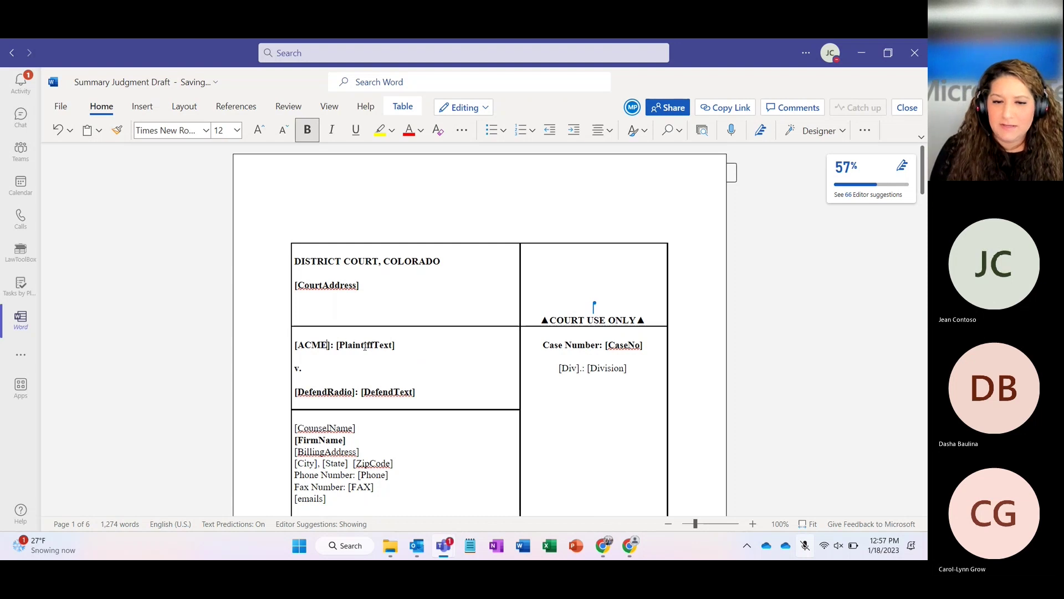
double_click(365, 345)
key(BackSpace)
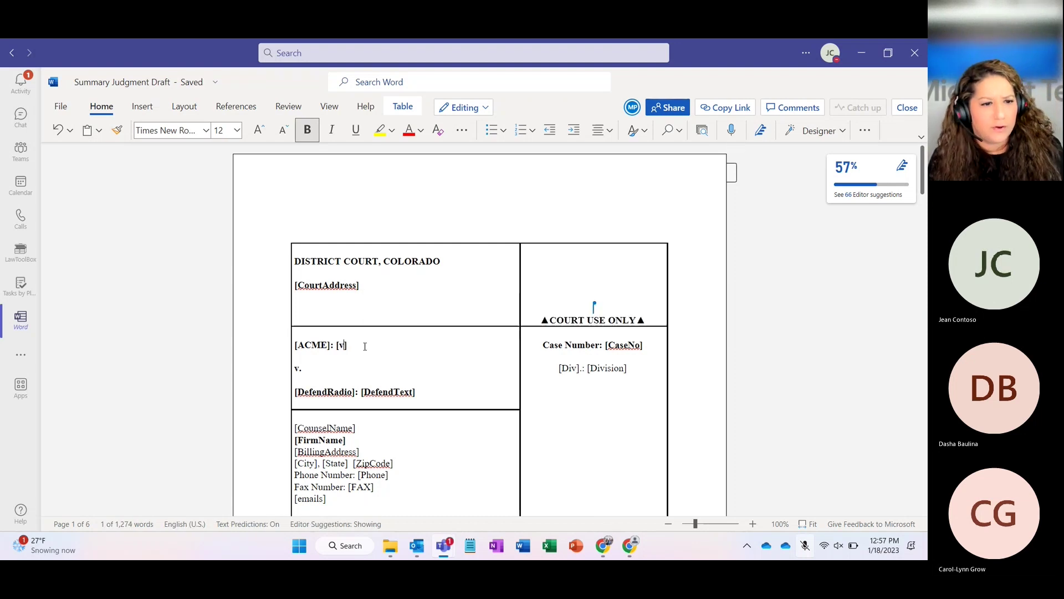
key(BackSpace)
key(Delete)
Select the DefendRadio placeholder and show the co-author's presence options in the draft
click(327, 392)
double_click(327, 392)
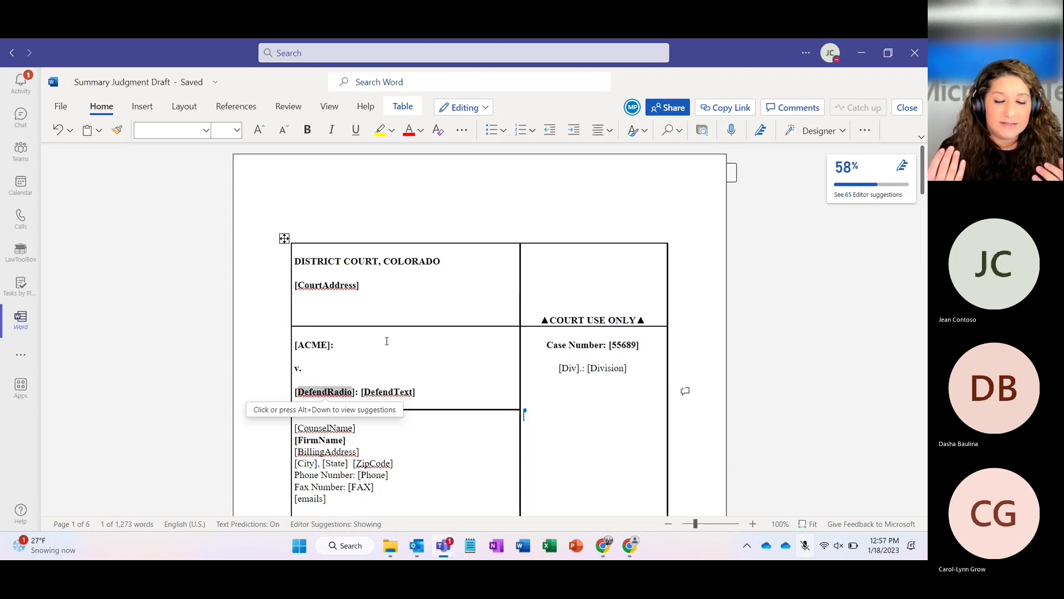
click(632, 108)
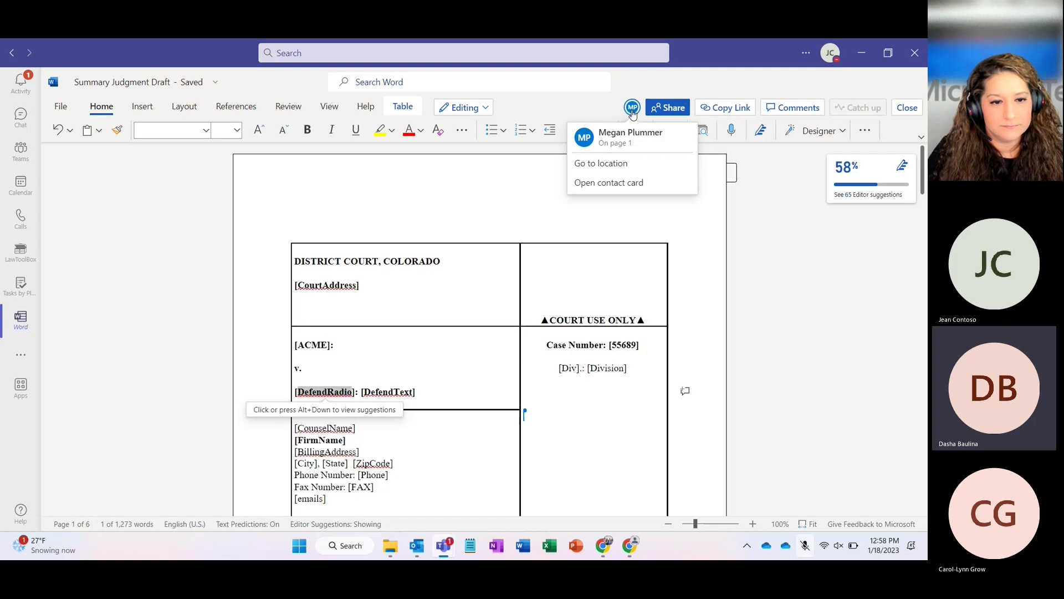
Switch to the Teams calendar and view the details of the January 18 ACME vs Met D1 Review Summary Judgement Plan and Tasks appointment
key(alt+Tab)
key(Right)
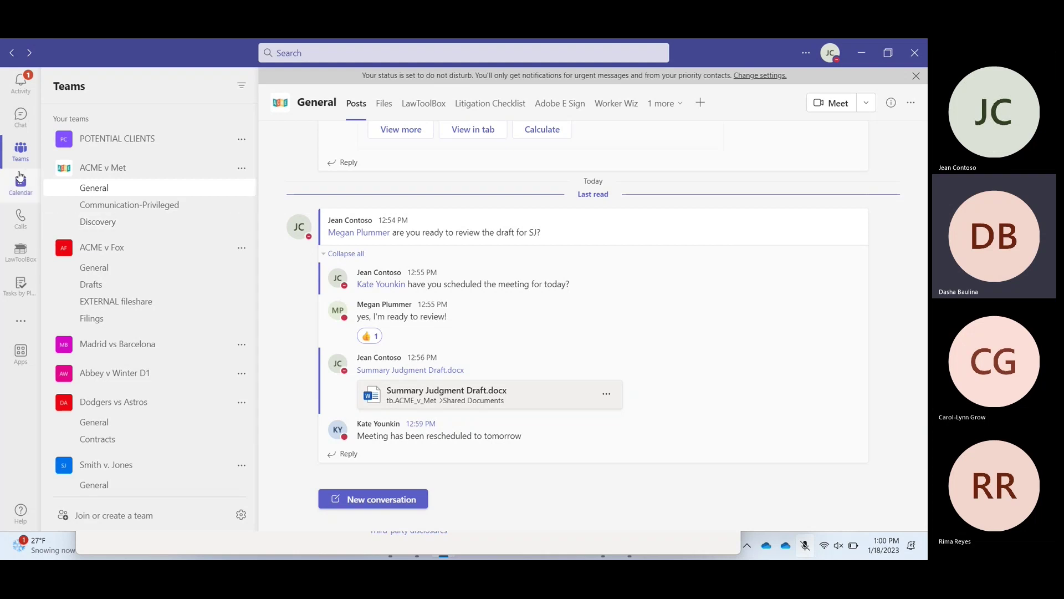
click(20, 178)
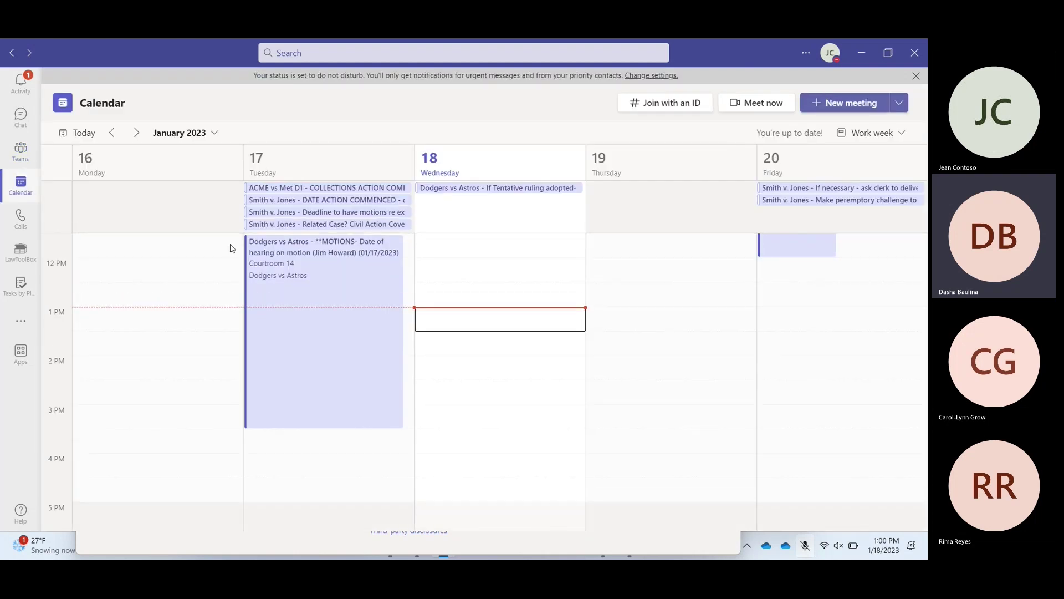
scroll(297, 275, up, 4)
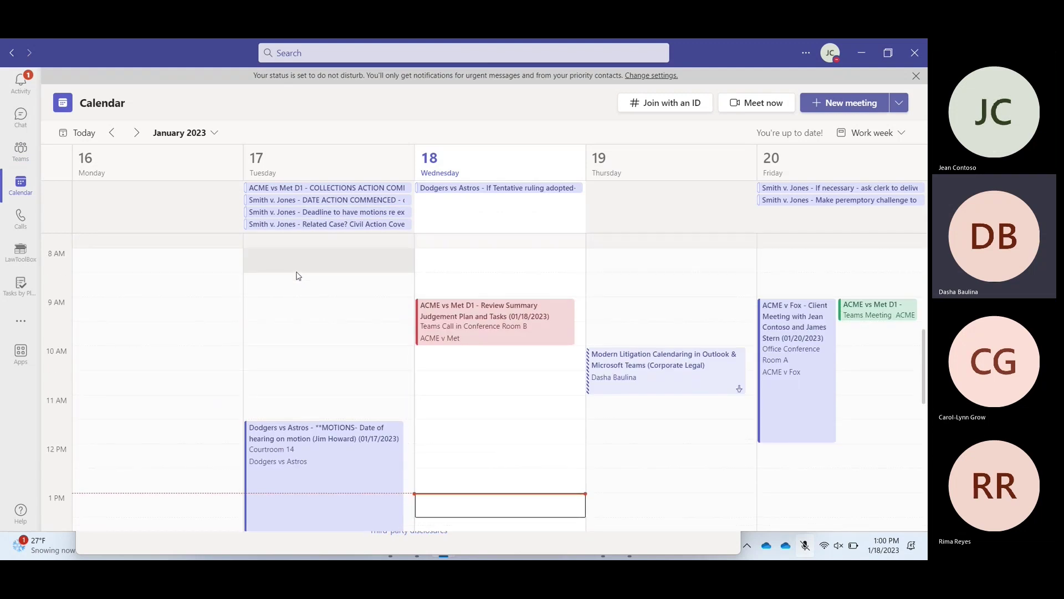
double_click(450, 331)
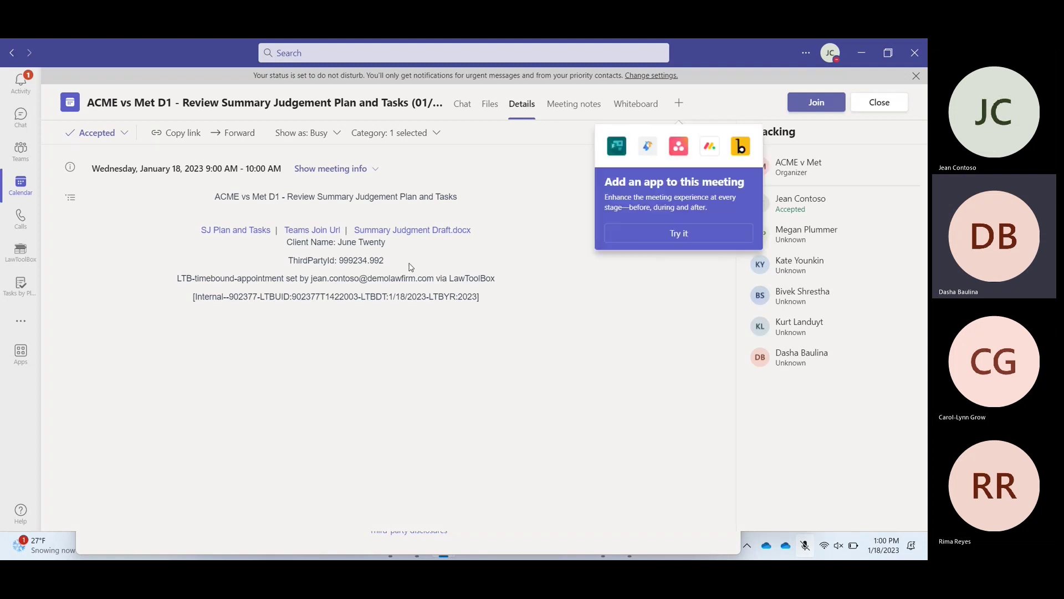
click(891, 103)
Switch to the Outlook calendar and open the January 18 ACME vs Met D1 Review Summary Judgement Plan and Tasks appointment to view its links
key(alt+Tab)
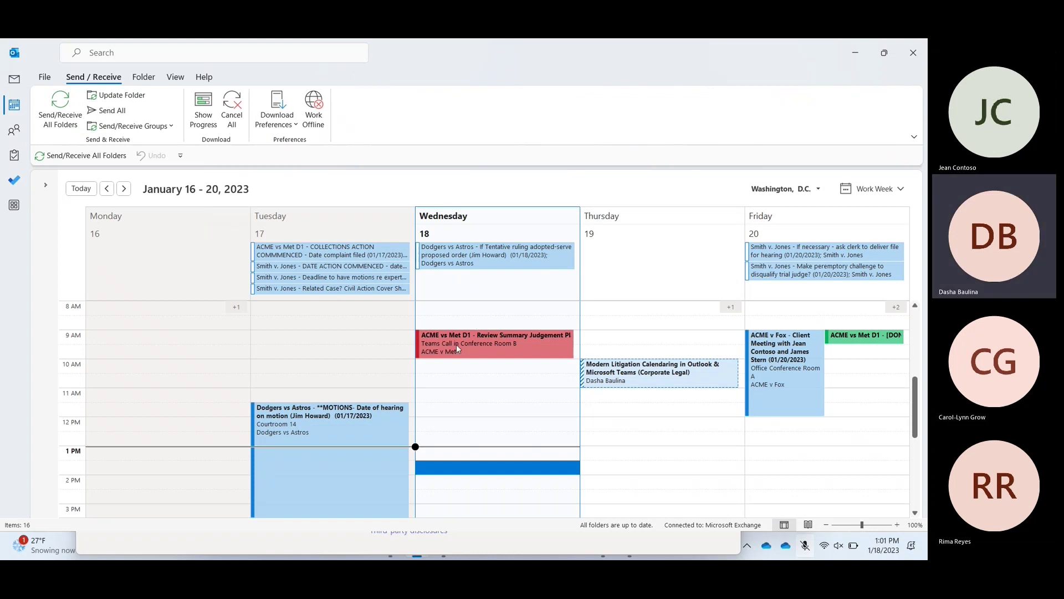
mouse_move(457, 344)
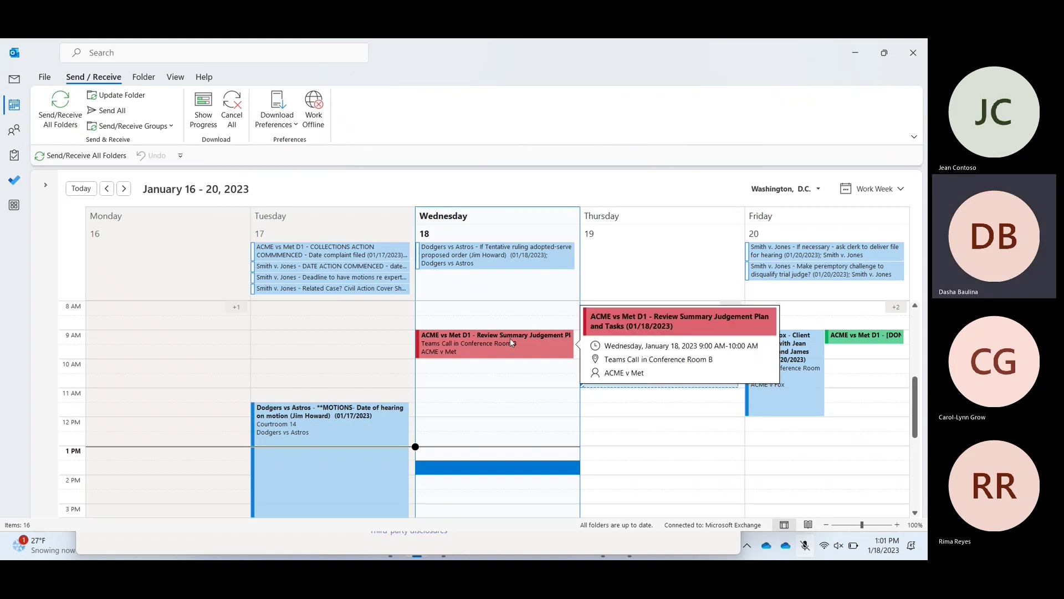
double_click(471, 344)
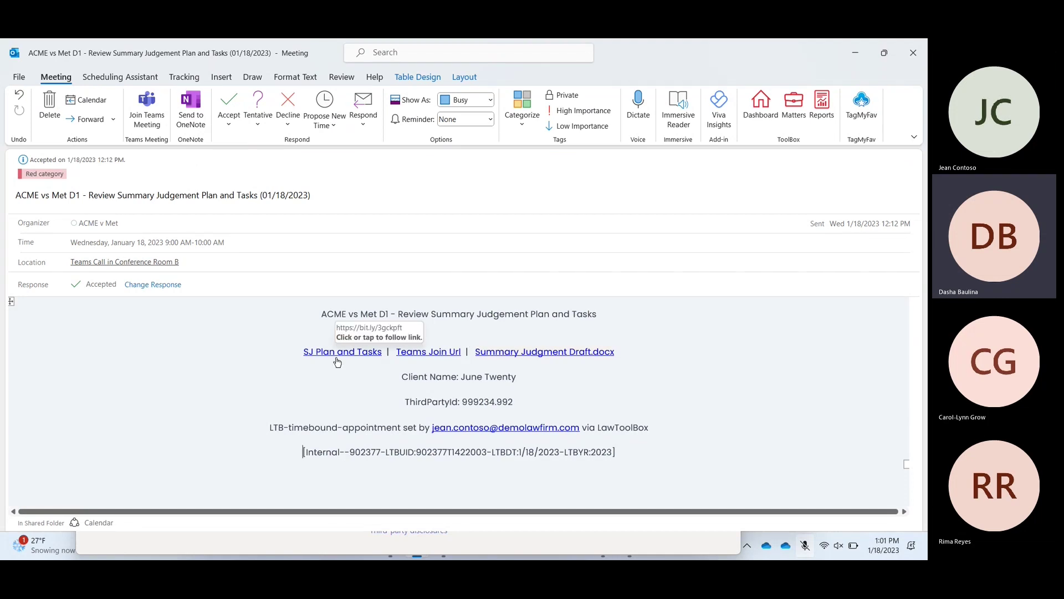
click(539, 355)
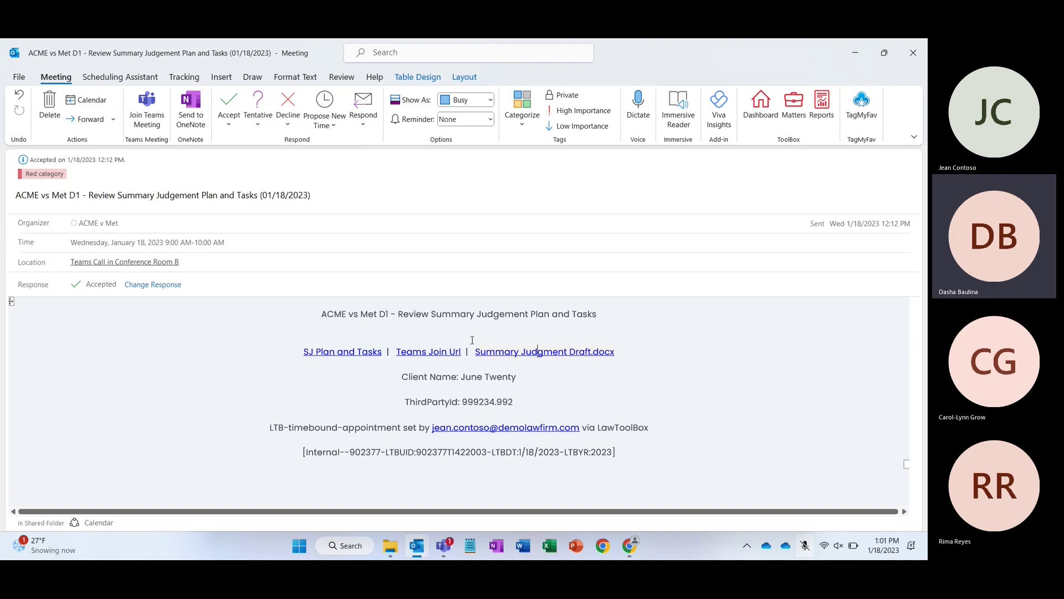
Switch to LawToolBox in Teams and open File Share for the Smith v. Jones matter
click(443, 546)
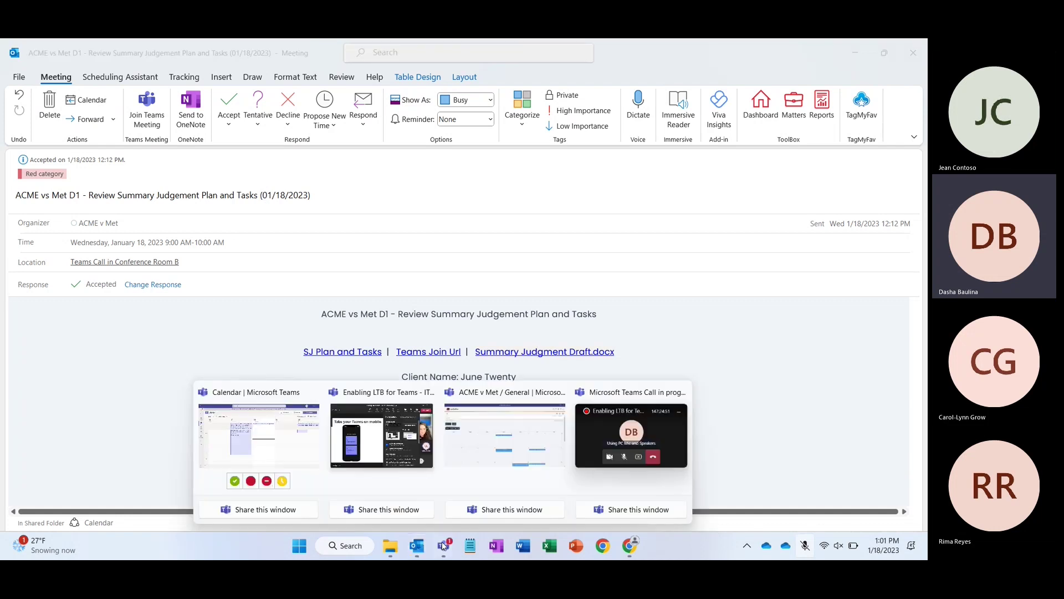
click(270, 425)
click(15, 247)
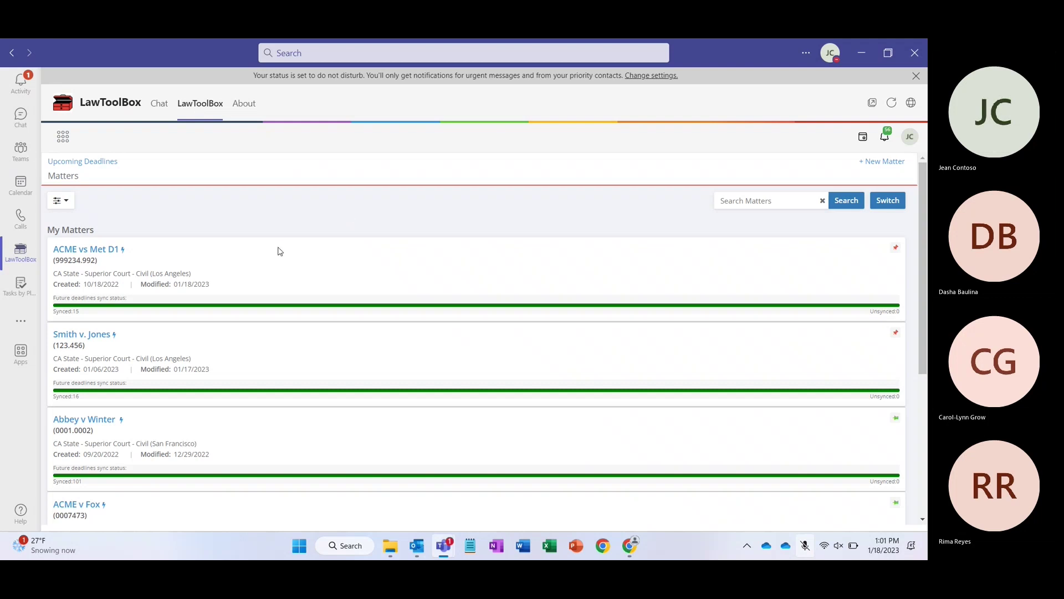
click(71, 337)
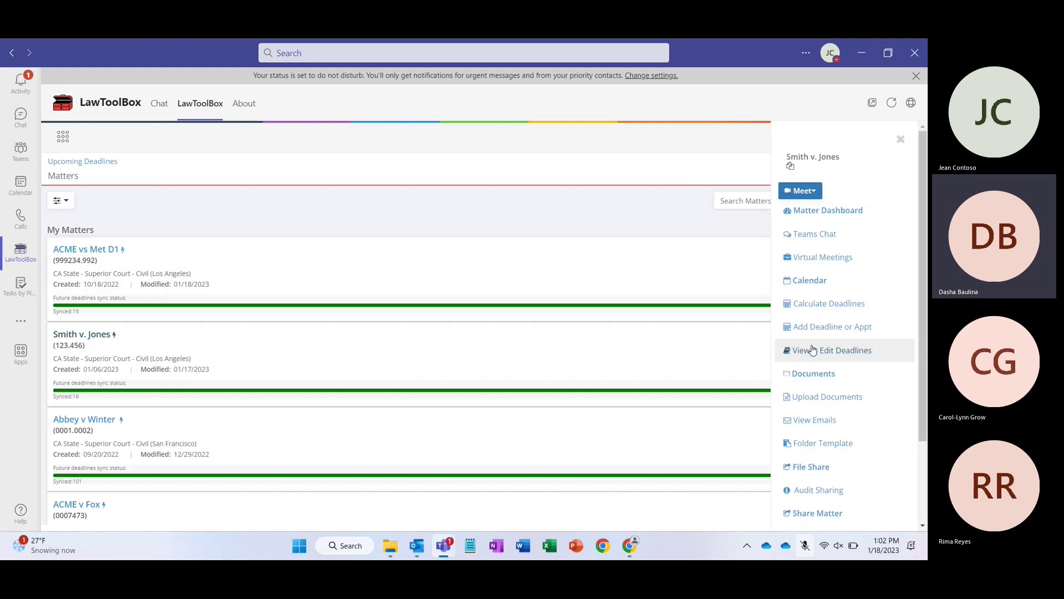
scroll(812, 349, down, 1)
scroll(813, 349, down, 3)
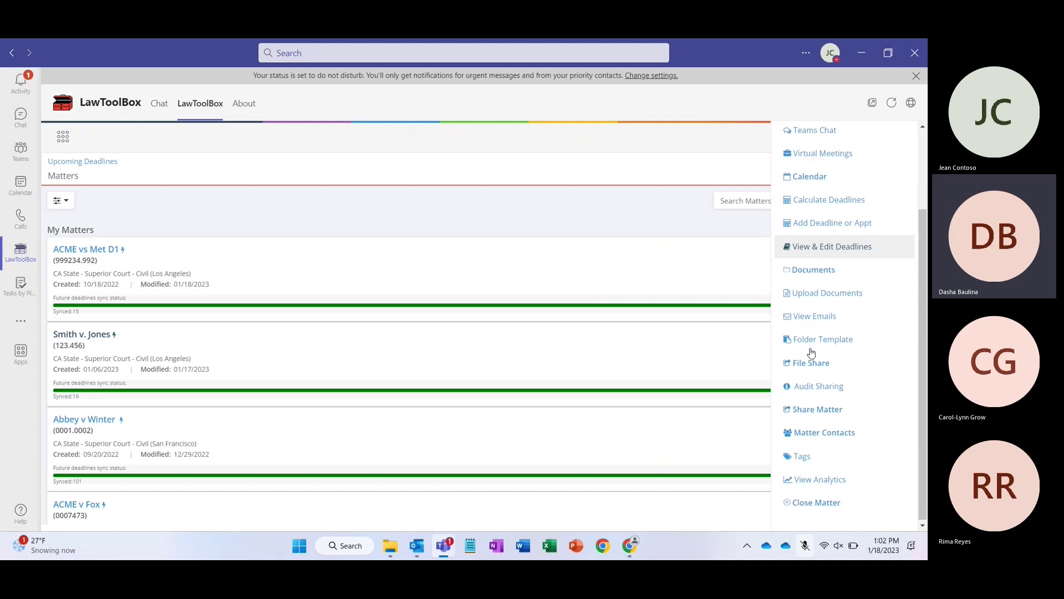
click(801, 366)
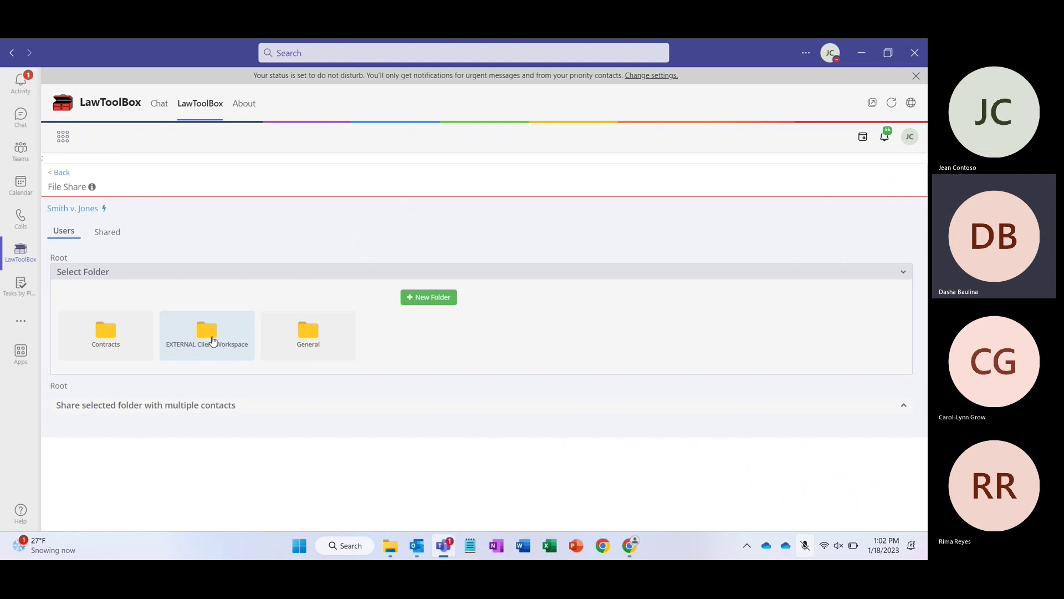
Select the EXTERNAL Client Workspace folder and search its shared users for the client's e-mail
click(213, 341)
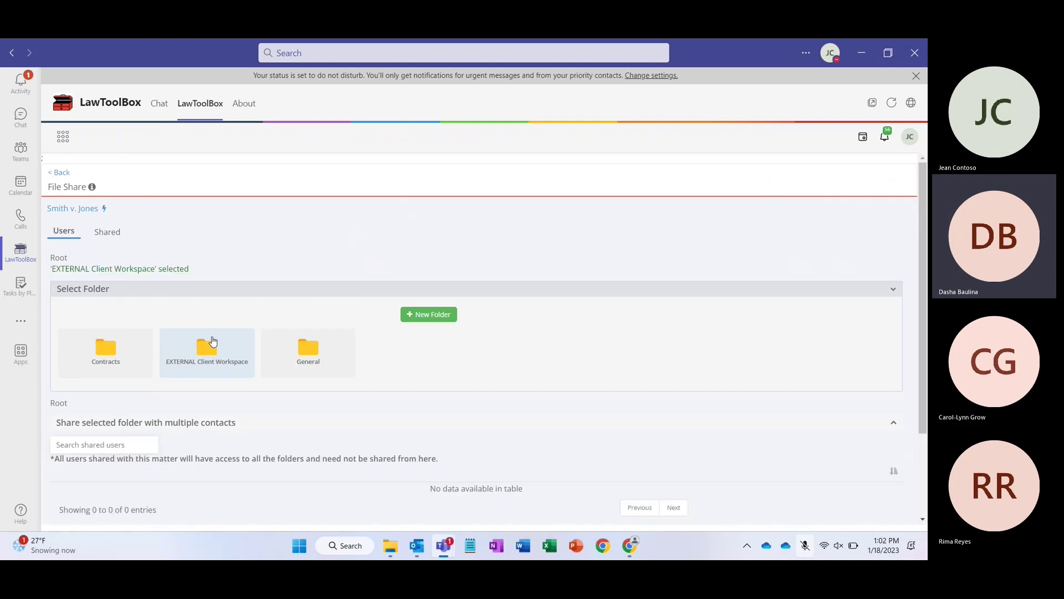
click(115, 447)
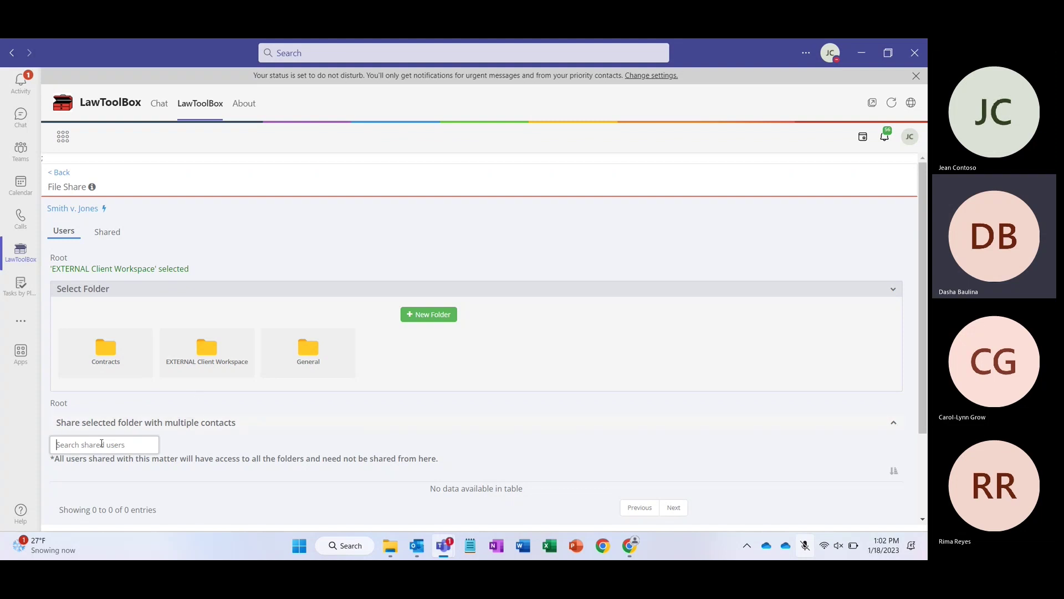
scroll(170, 388, down, 2)
Expand the sharing options for multiple contacts and add the client's e-mail as a contact for the selected folder
click(170, 335)
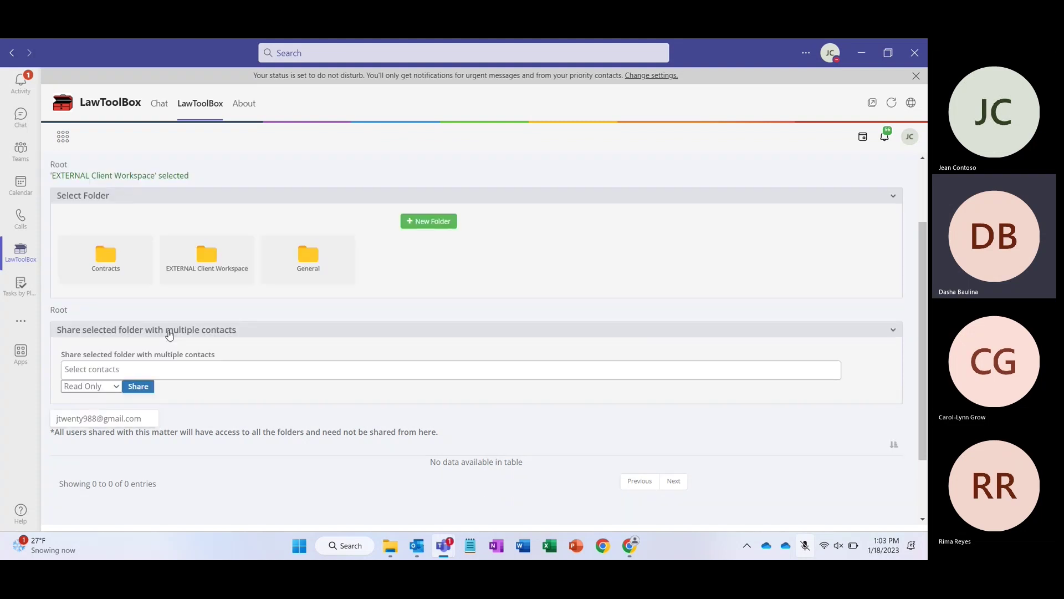
click(145, 365)
click(169, 335)
click(146, 365)
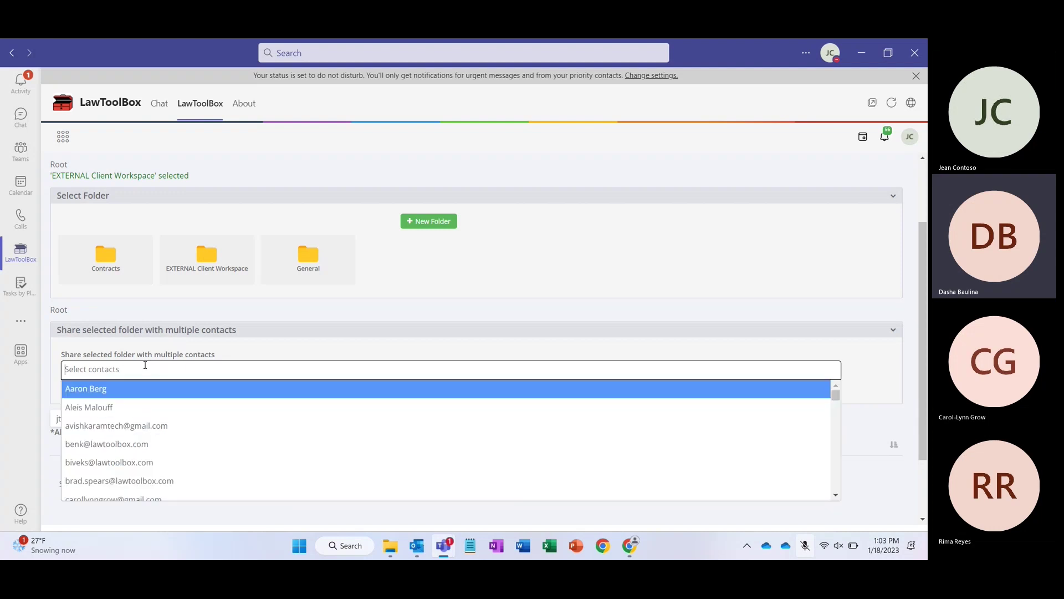
key(ctrl+v)
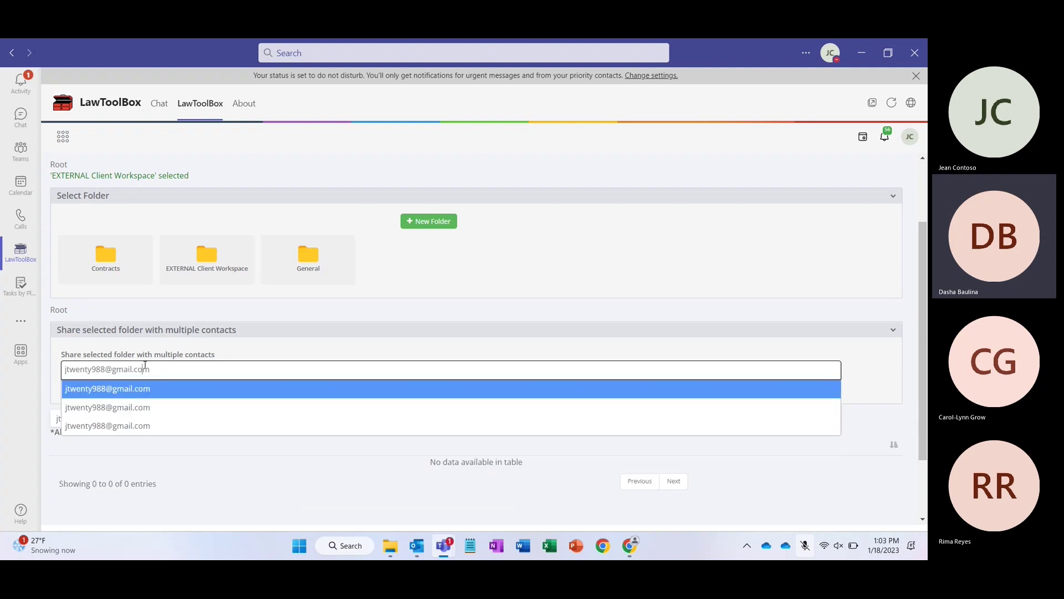
click(134, 393)
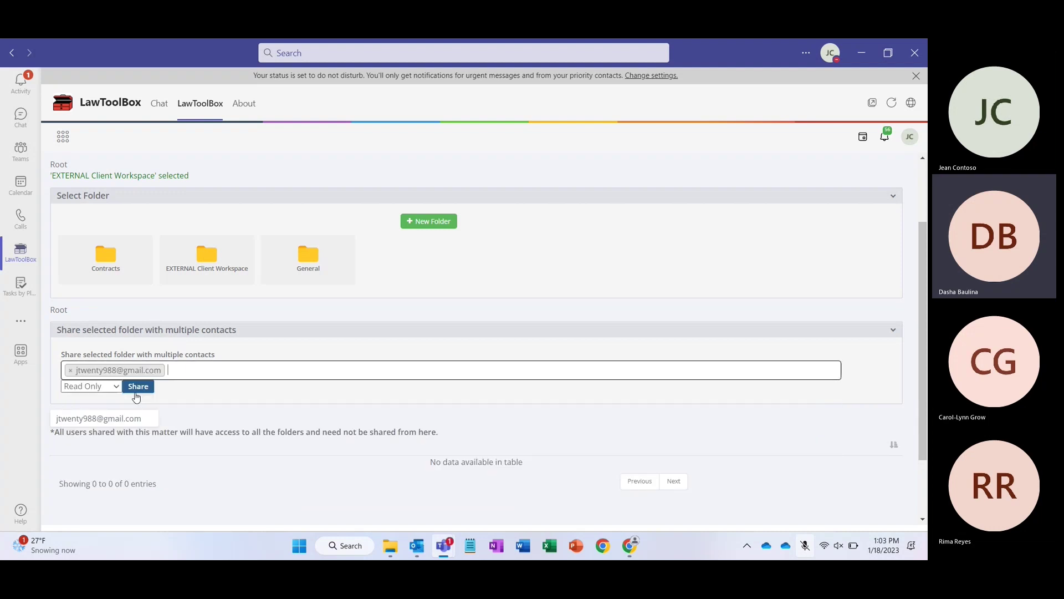
Set the contact's permission to Read + Write and share the folder
click(89, 385)
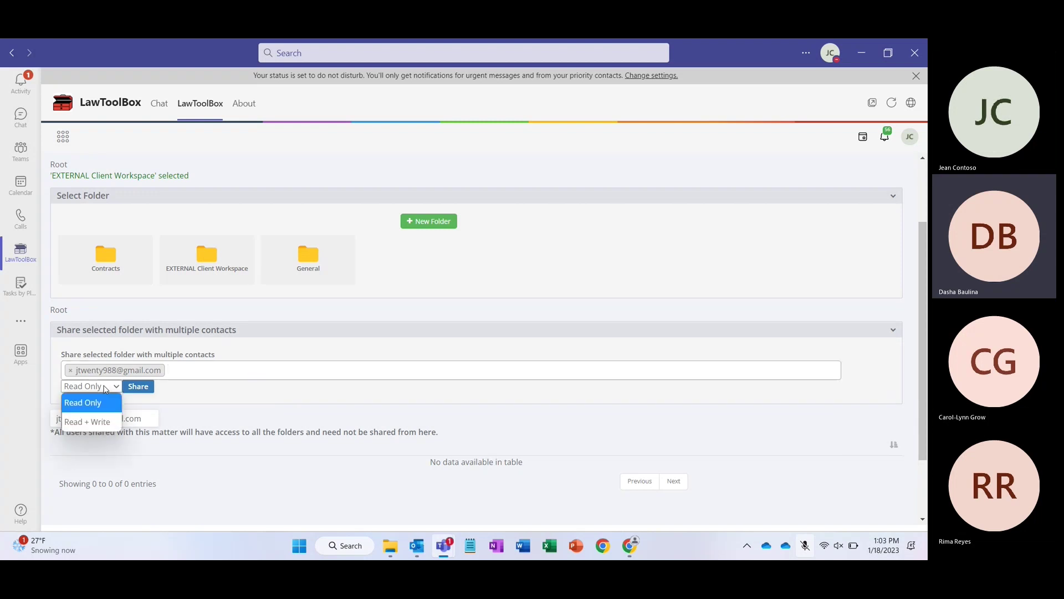
click(102, 422)
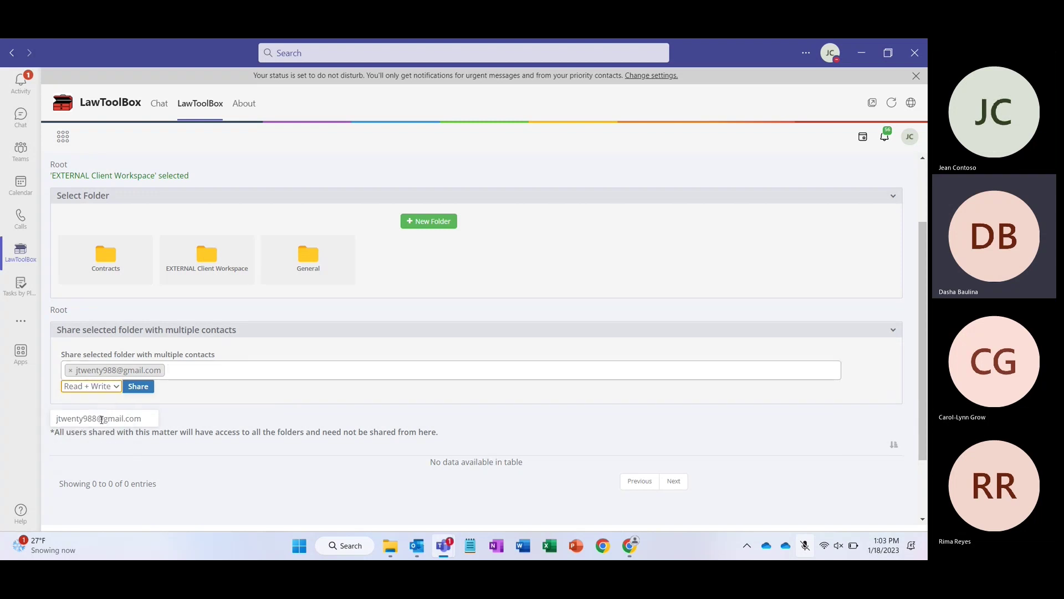
click(143, 386)
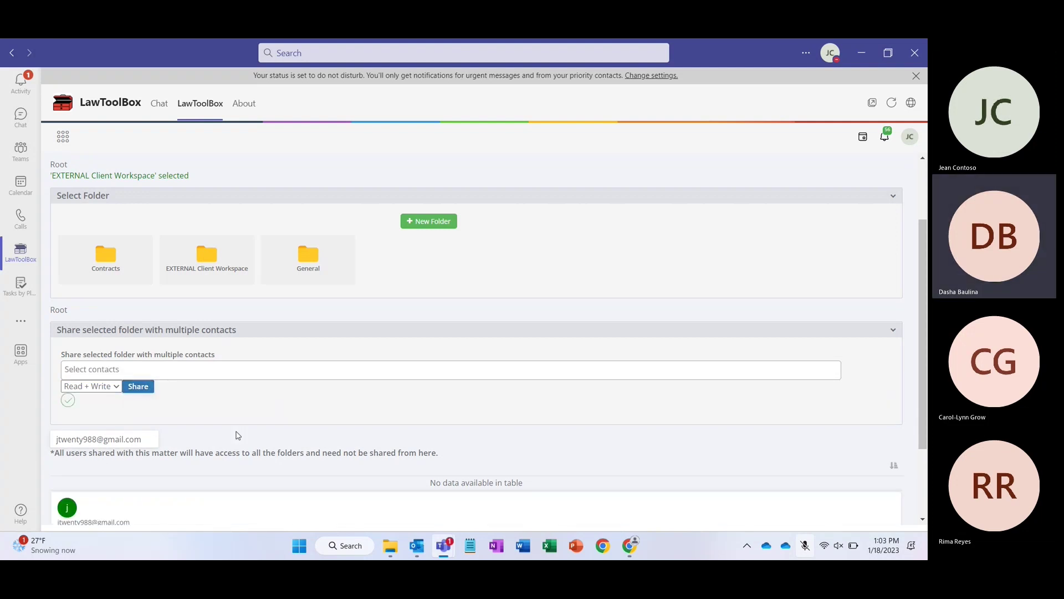
scroll(236, 435, down, 3)
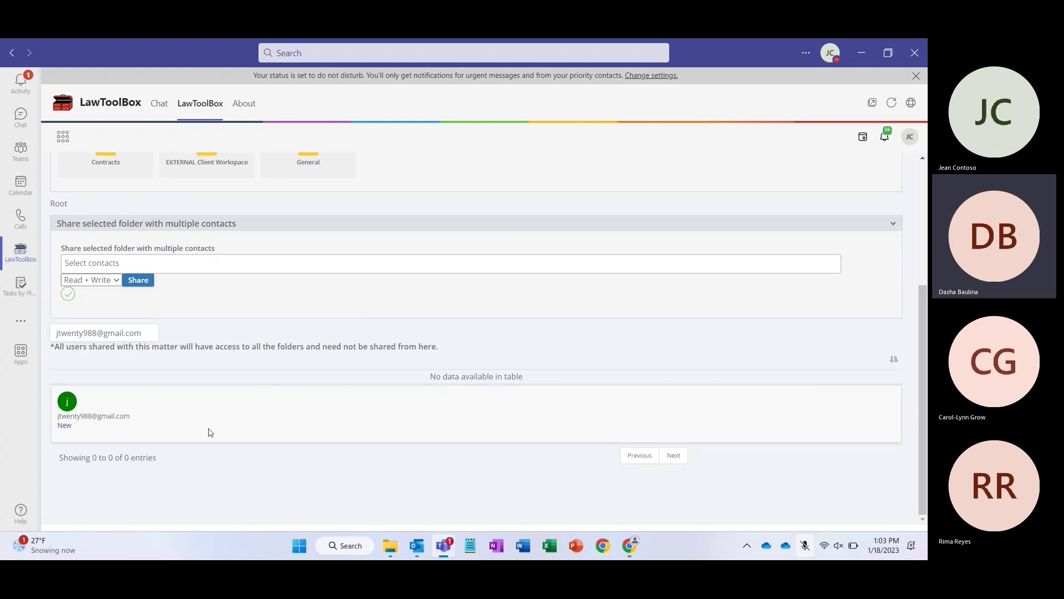
Switch to the client's Gmail inbox in Chrome and open the EXTERNAL Client Workspace link from the folder-sharing message
click(604, 546)
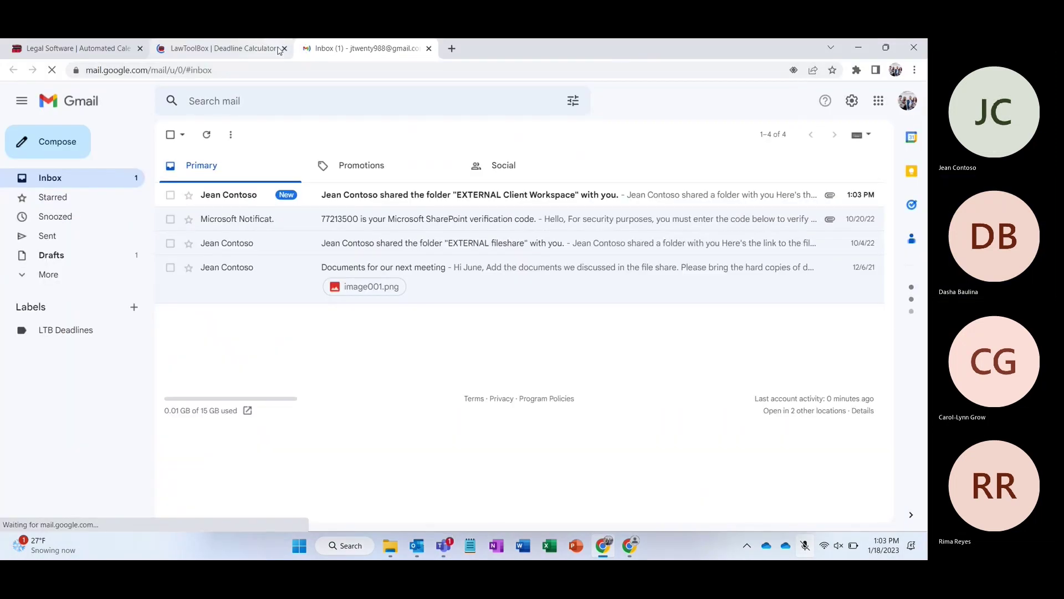
click(283, 49)
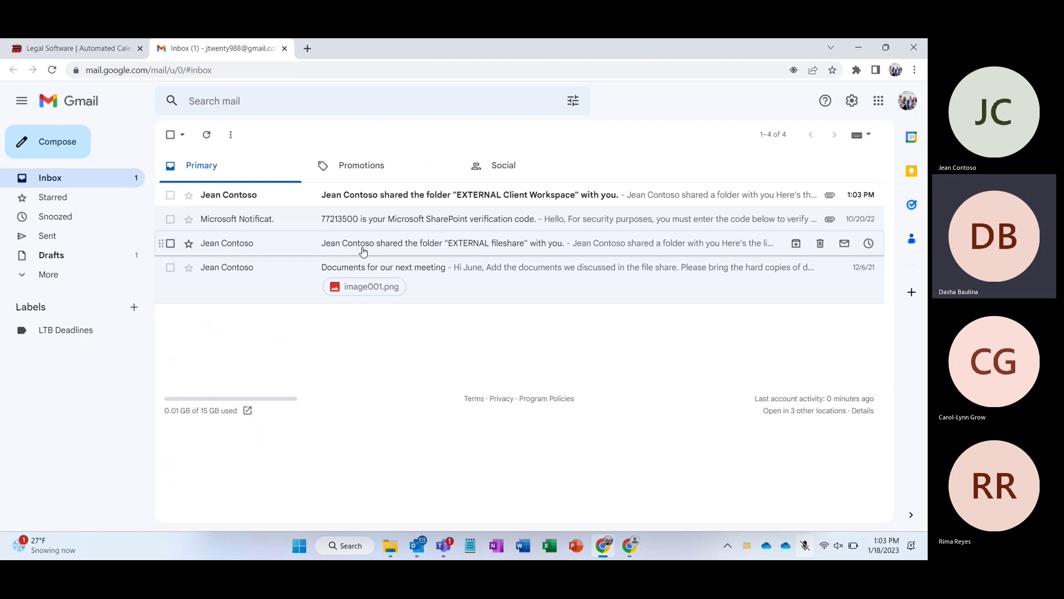
click(441, 196)
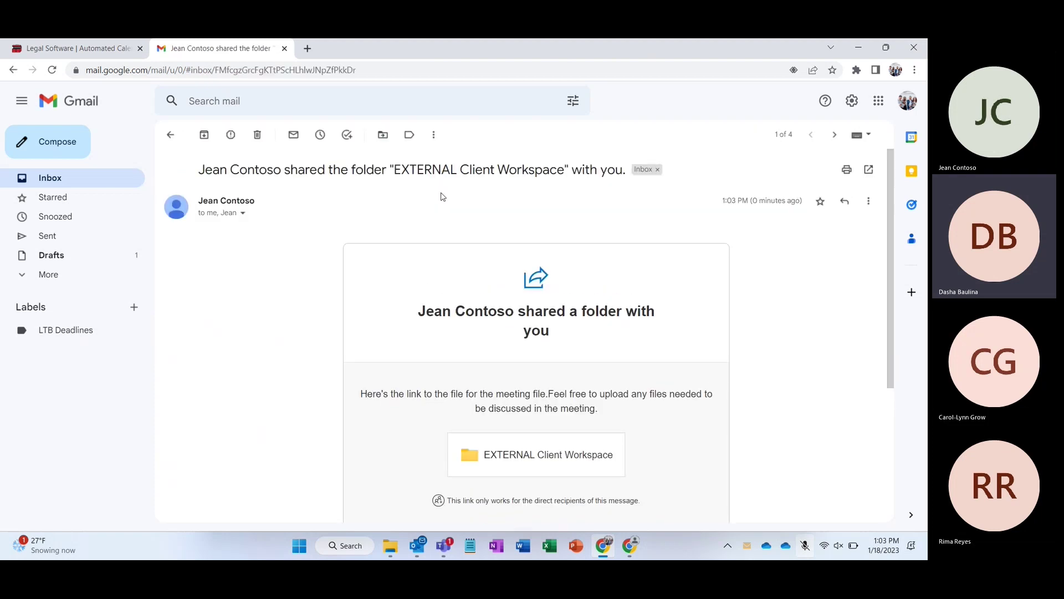
scroll(456, 348, down, 1)
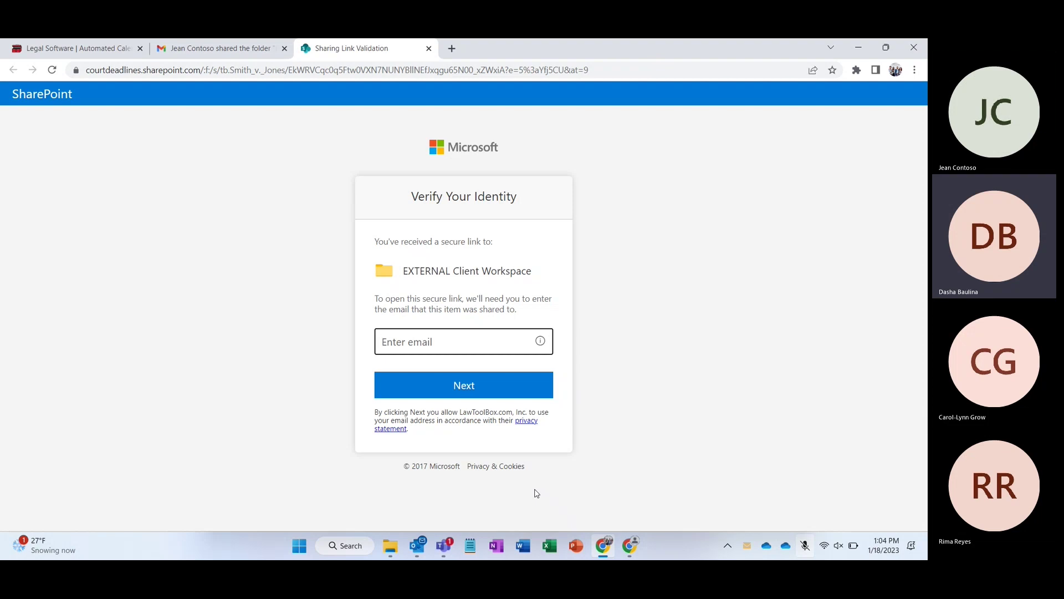
Submit the client's e-mail on the SharePoint identity page and reload the Gmail inbox to get the verification message
click(481, 374)
click(479, 381)
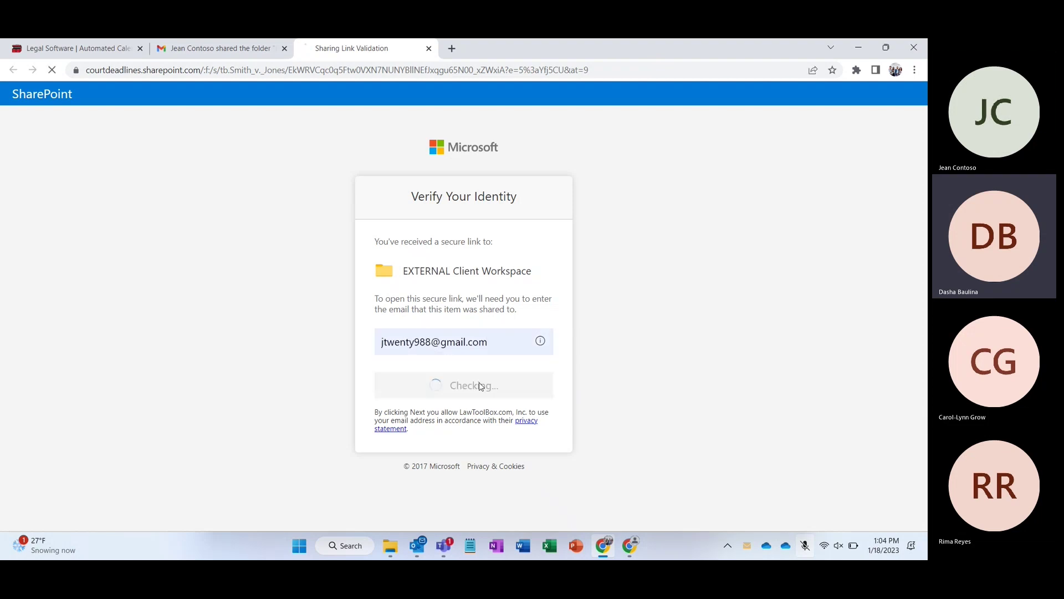
click(224, 48)
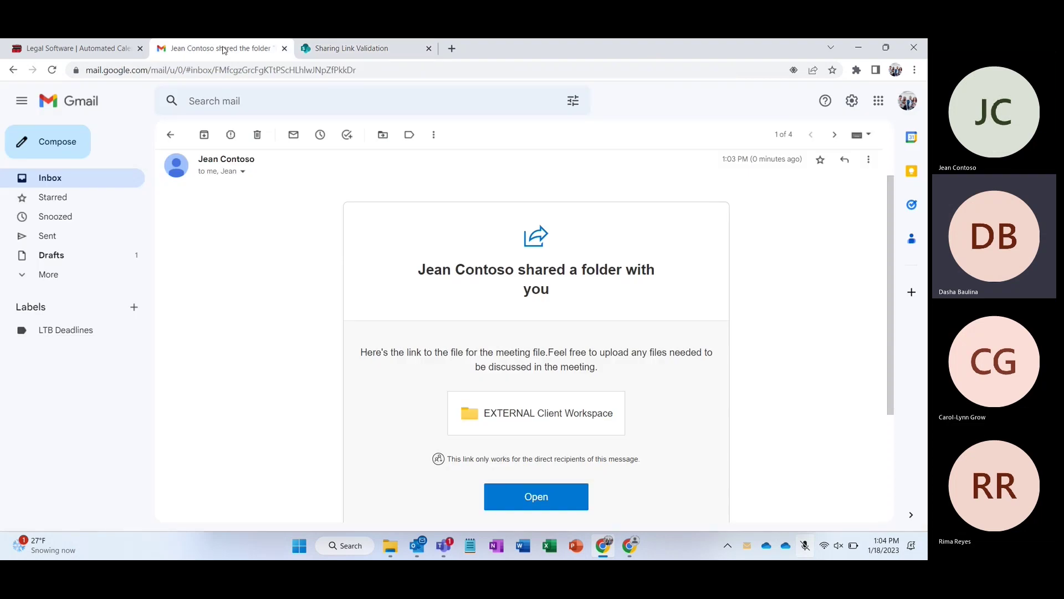
click(74, 178)
click(251, 69)
key(Return)
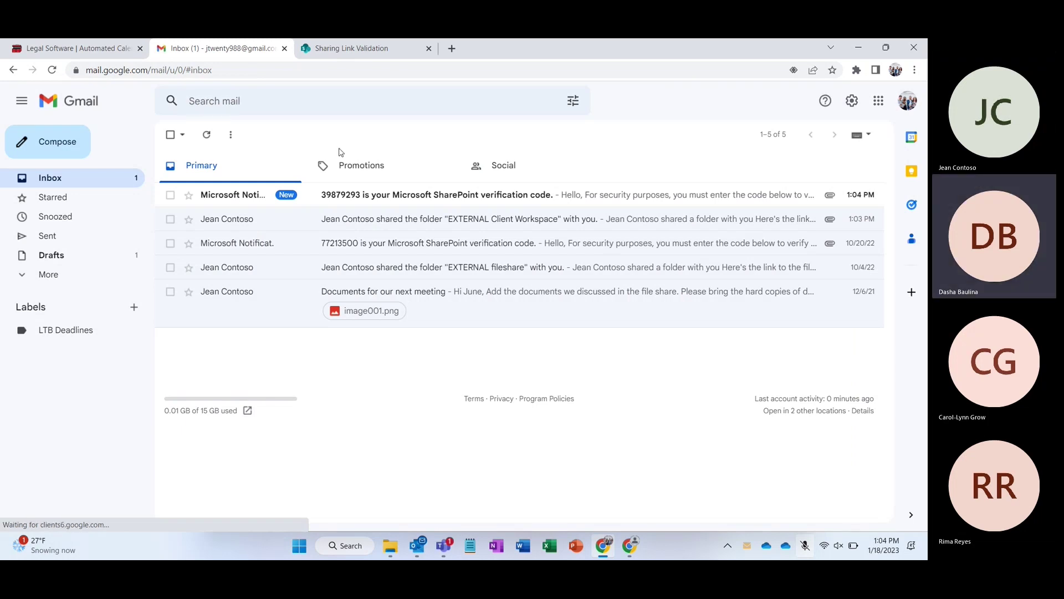
Copy the account verification code from the Microsoft message and submit it on the SharePoint verification page
click(355, 195)
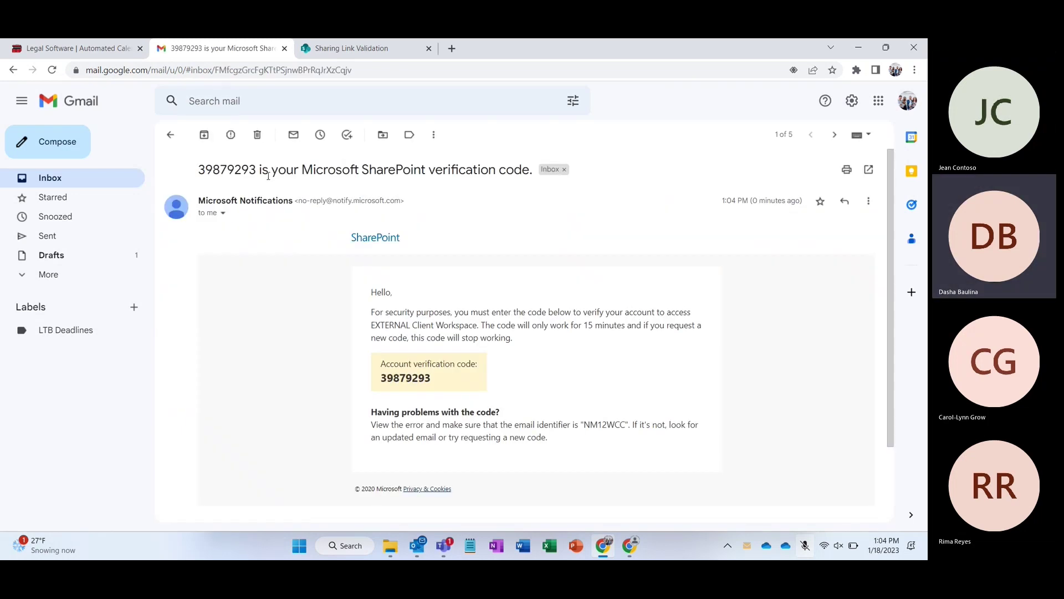
double_click(242, 172)
key(ctrl+c)
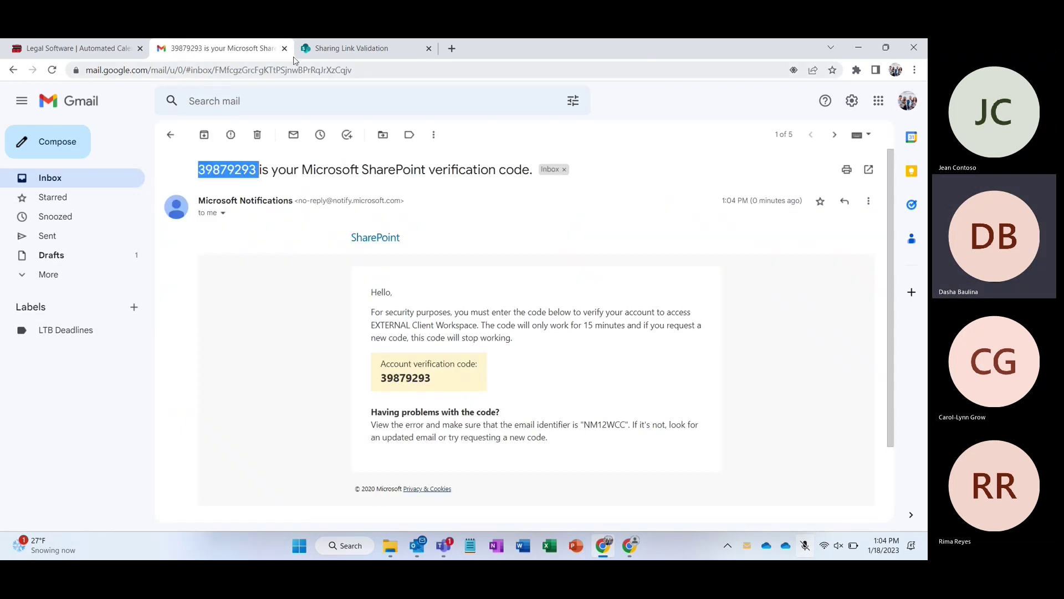
click(344, 49)
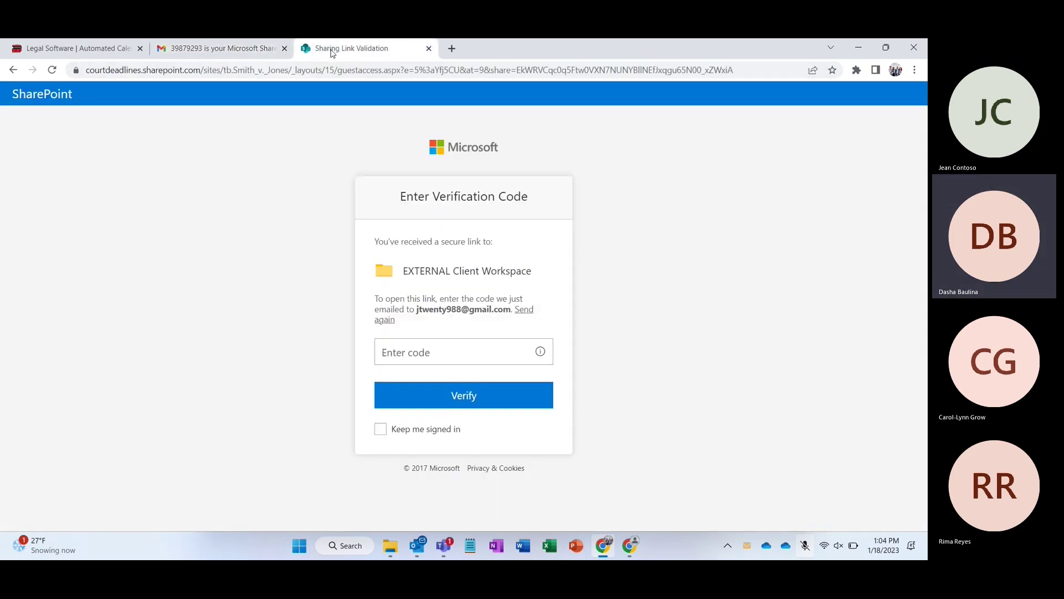
click(434, 352)
key(ctrl+v)
click(433, 407)
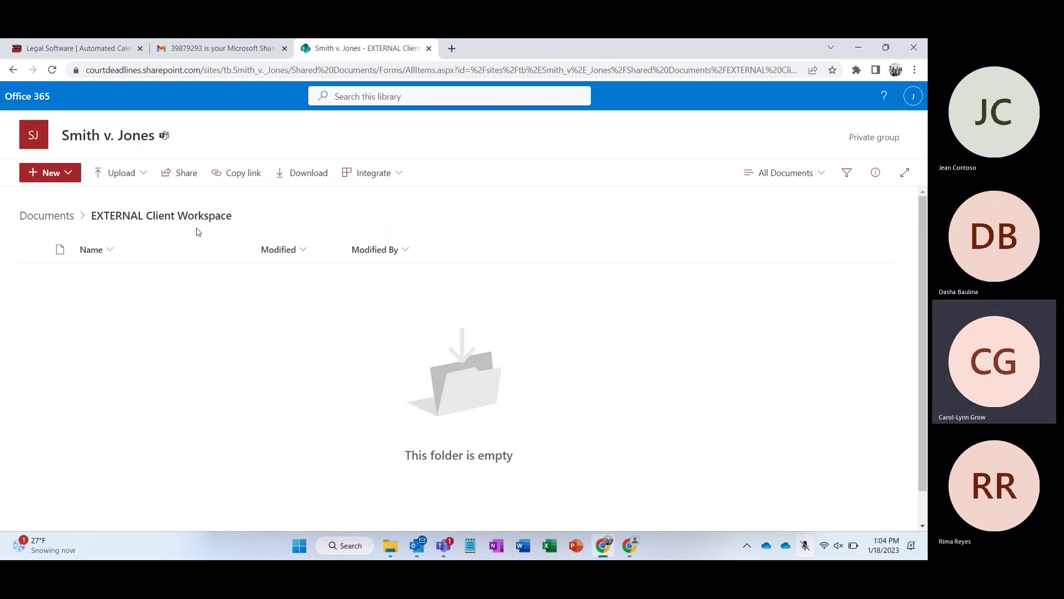
Upload the Fee Agreement Word document from the desktop's Client workspace folder into EXTERNAL Client Workspace
click(132, 181)
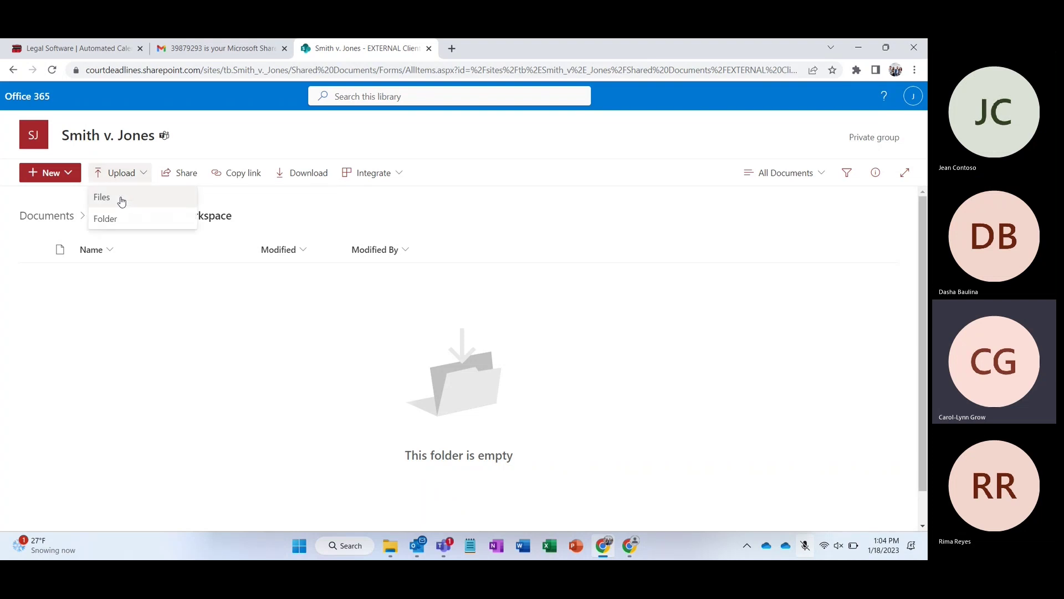
click(121, 201)
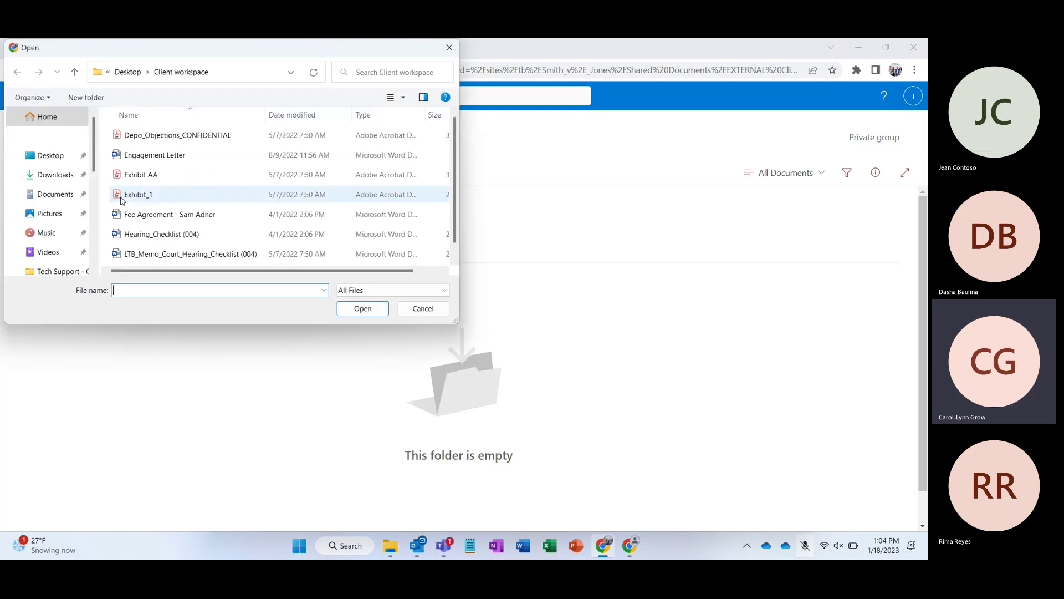
click(157, 157)
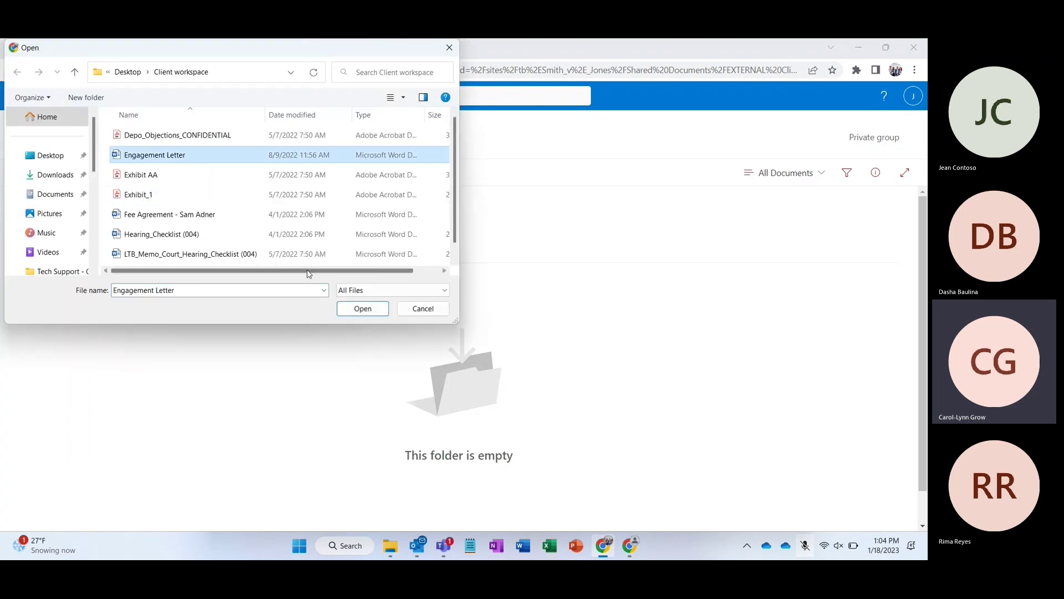
click(201, 222)
click(363, 308)
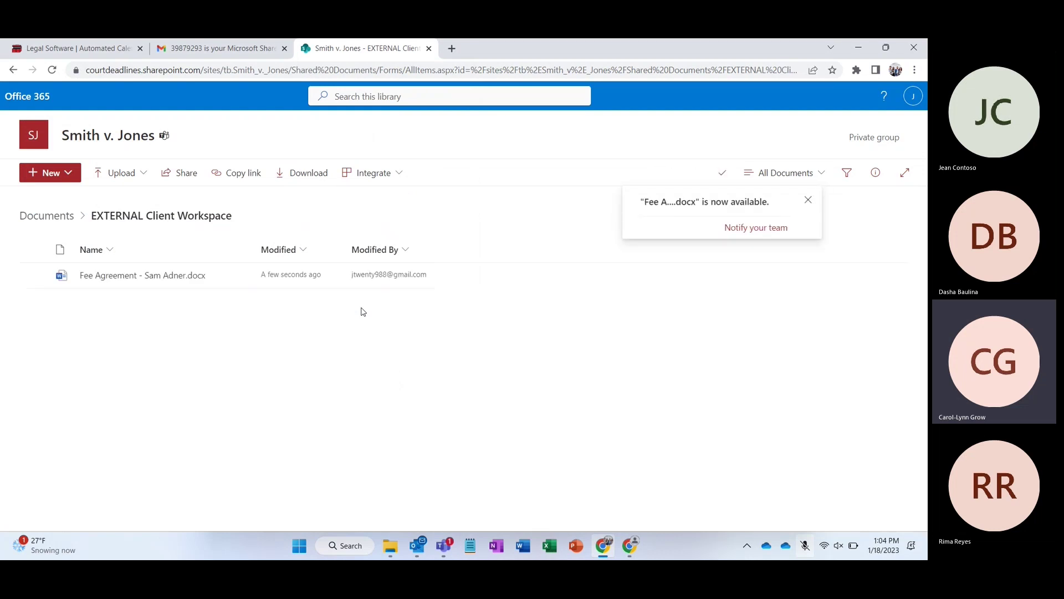
Upload the Engagement Letter Word document into the EXTERNAL Client Workspace folder
click(133, 175)
click(133, 198)
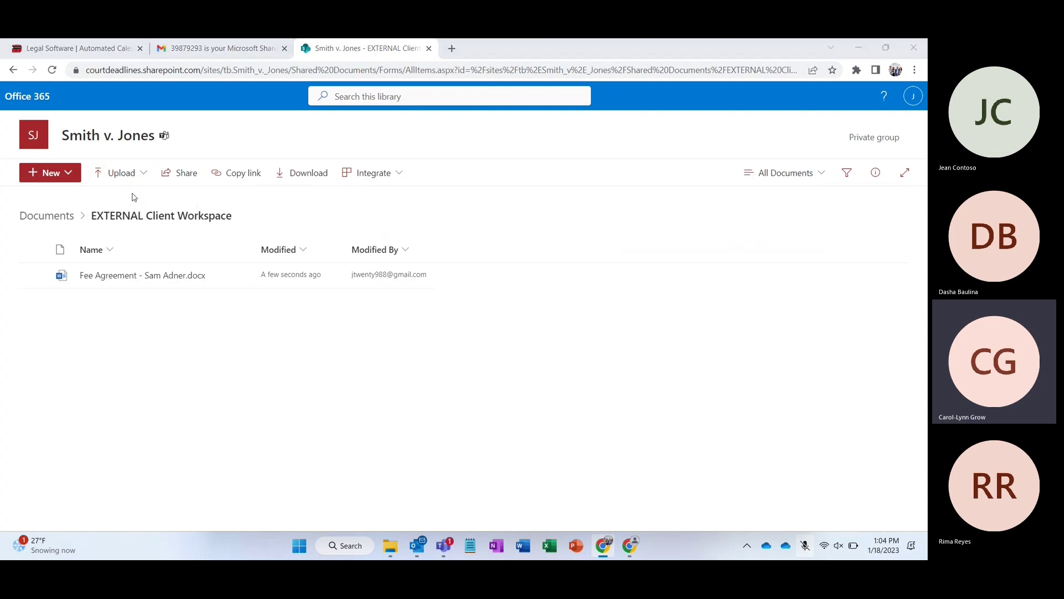
click(156, 158)
click(351, 308)
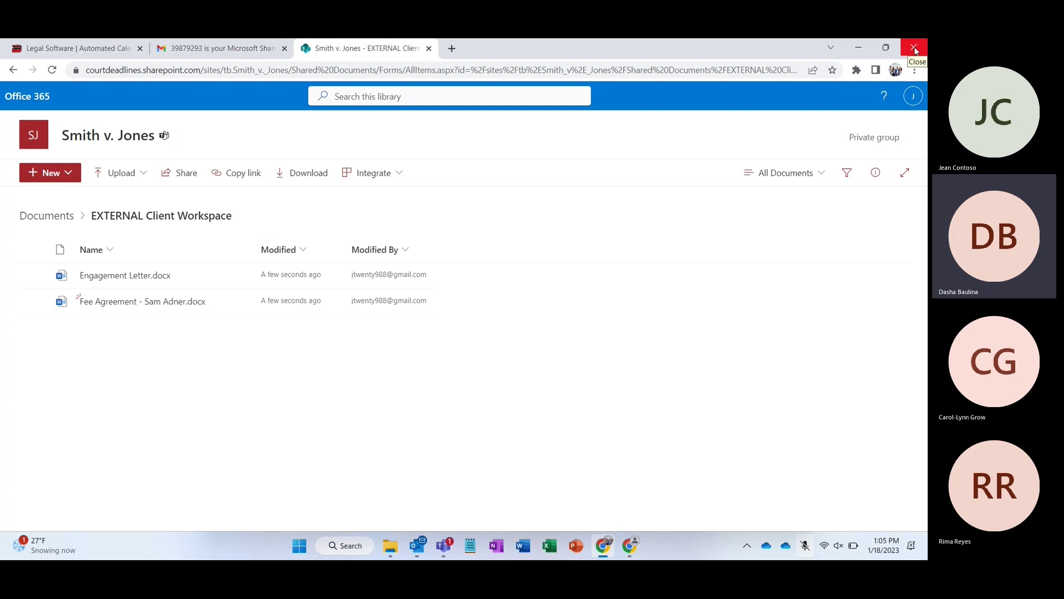
Close the client's browser window, return to Teams and open the files of the Smith v. Jones team's EXTERNAL Client Workspace channel
click(915, 50)
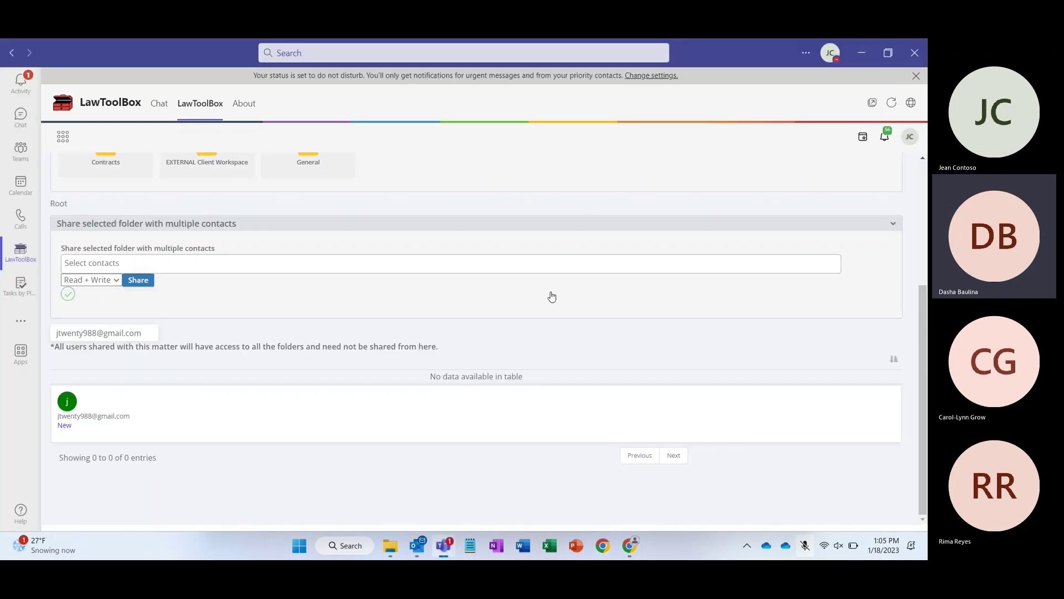
click(13, 152)
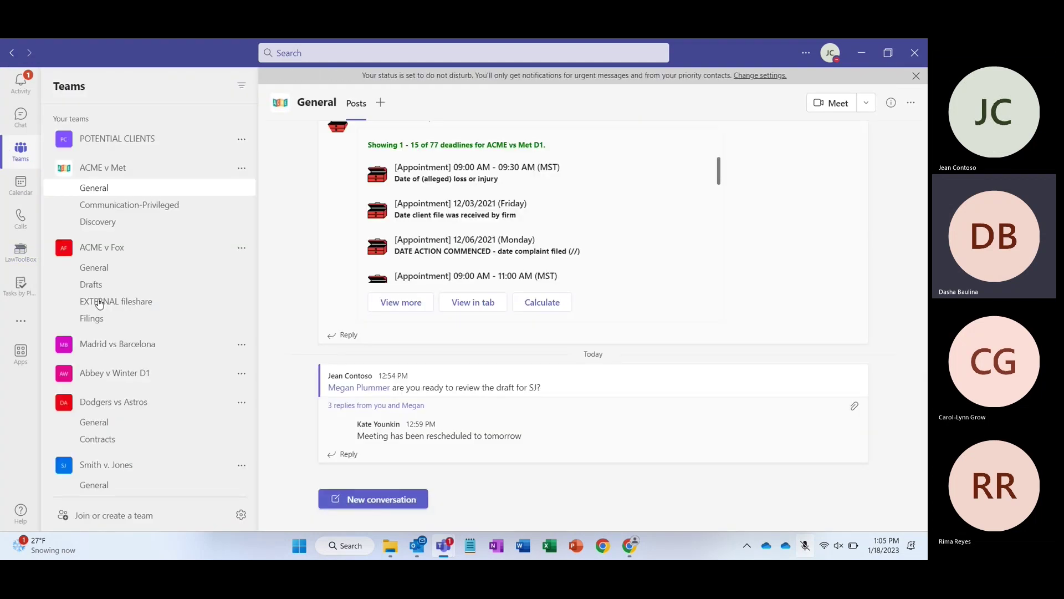
scroll(99, 304, down, 2)
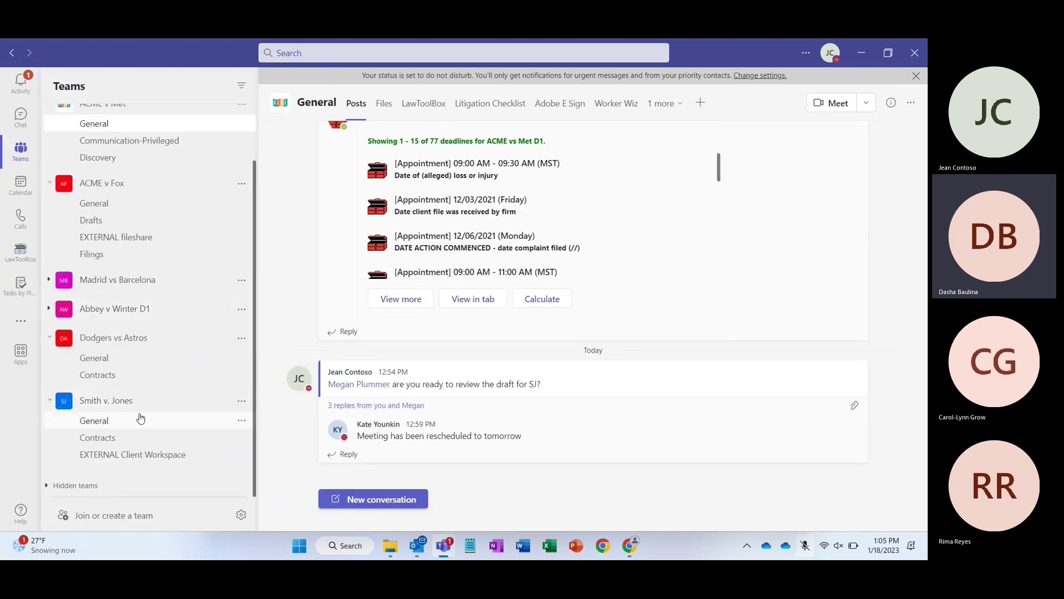
click(112, 460)
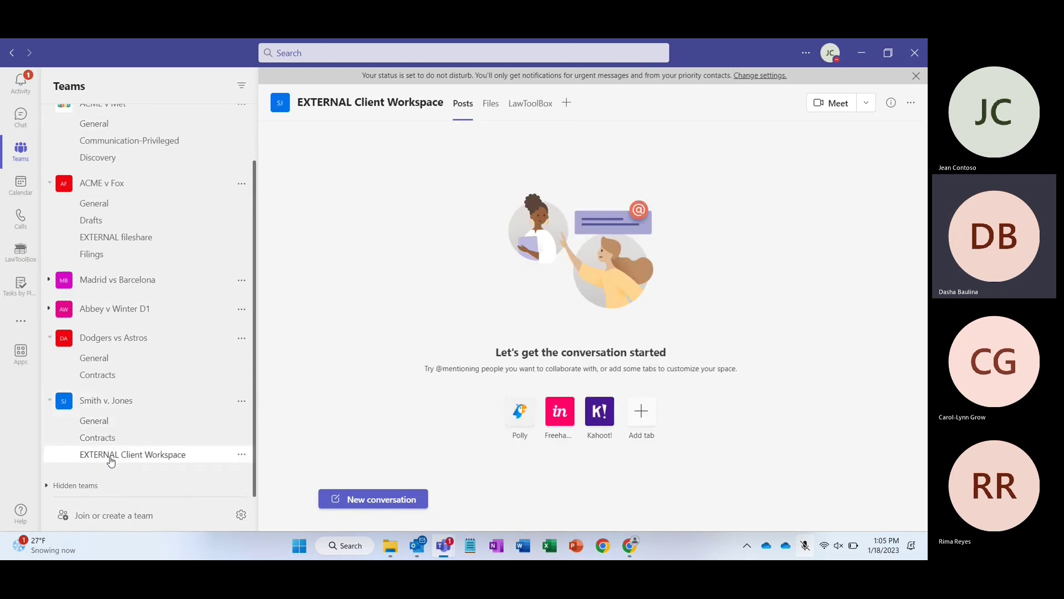
click(490, 105)
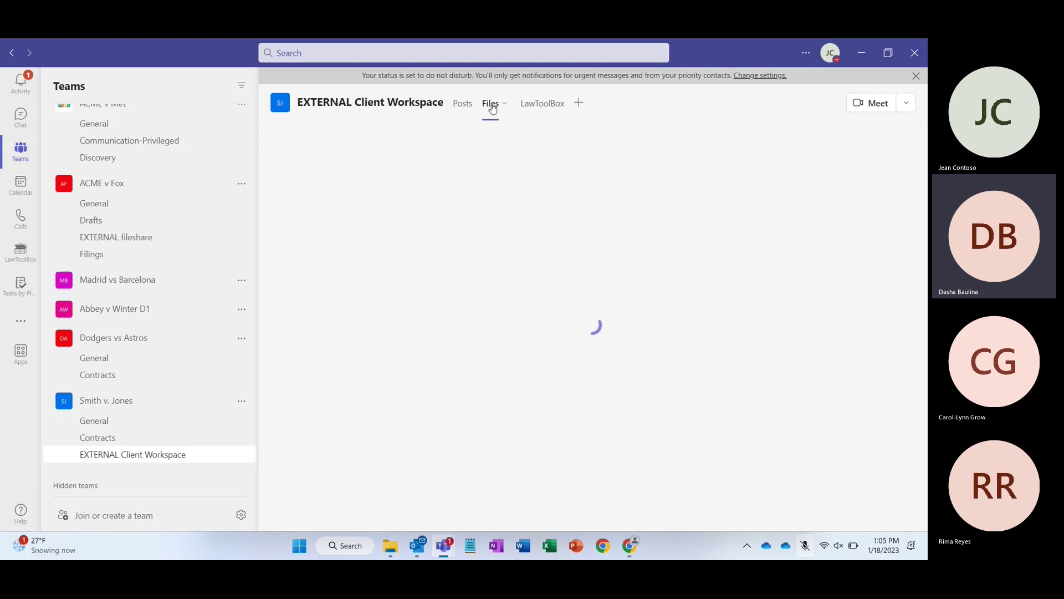